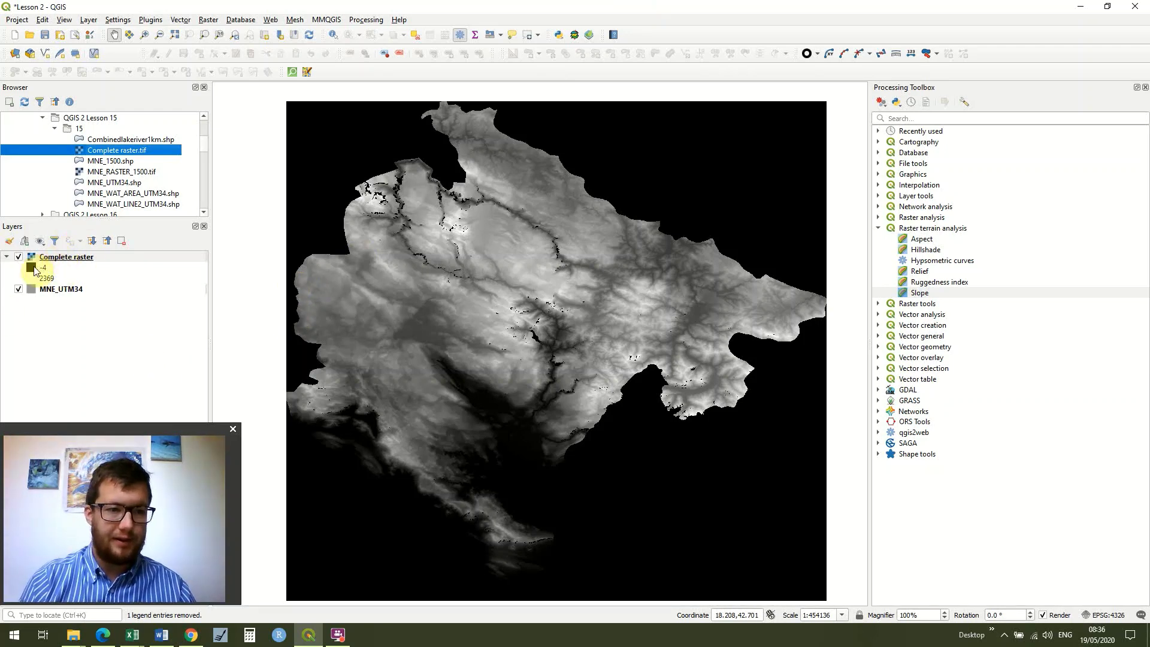
- Add 0 as a no-data value for Complete raster so zero areas turn transparent
click(66, 259)
double_click(66, 259)
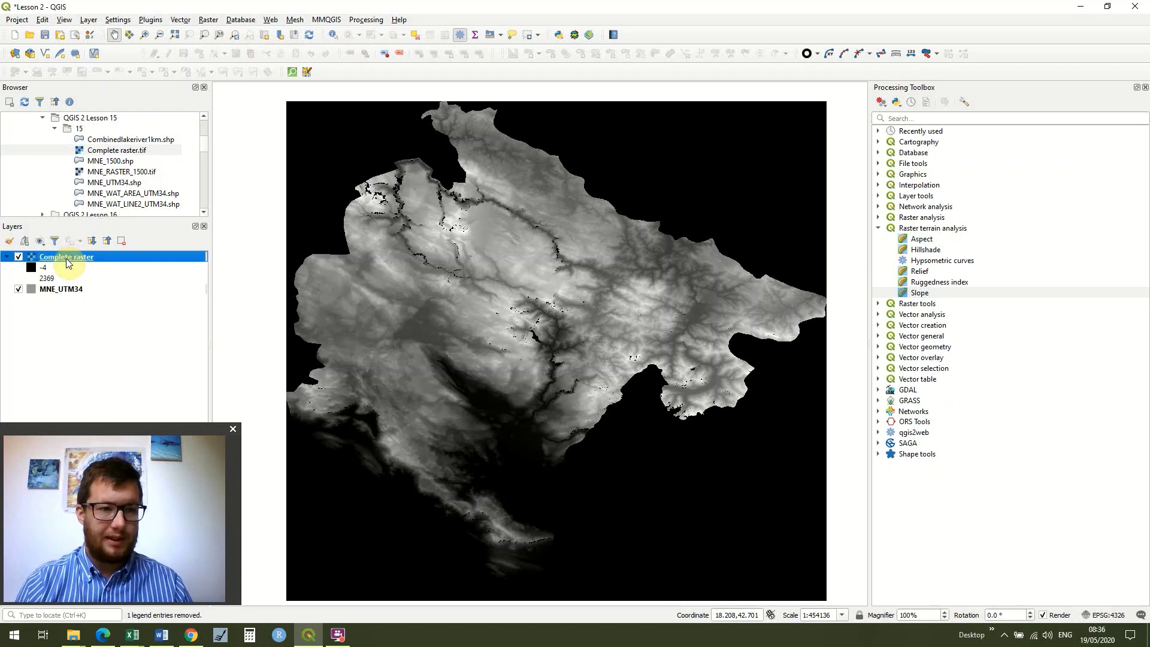
click(323, 129)
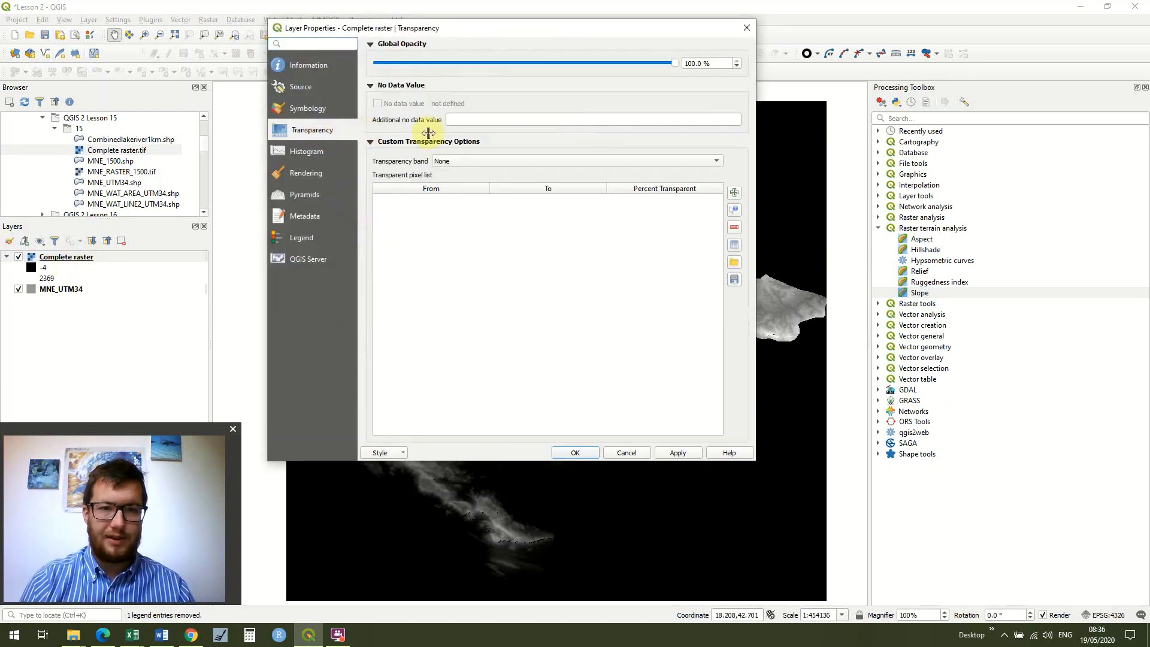
click(502, 120)
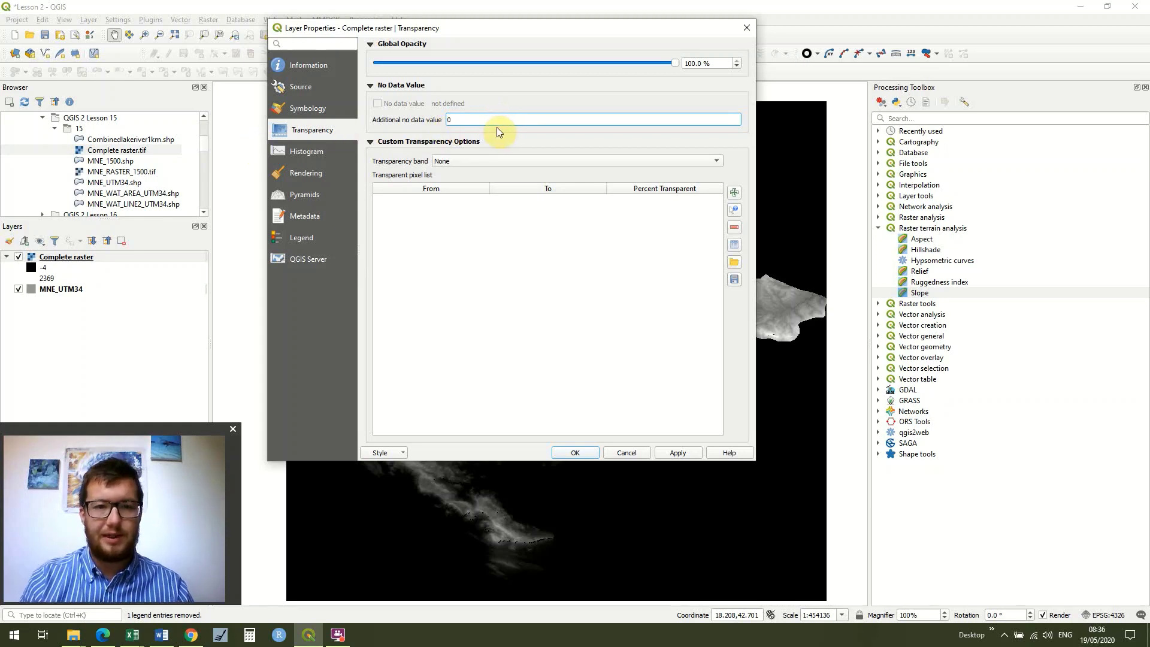
click(682, 454)
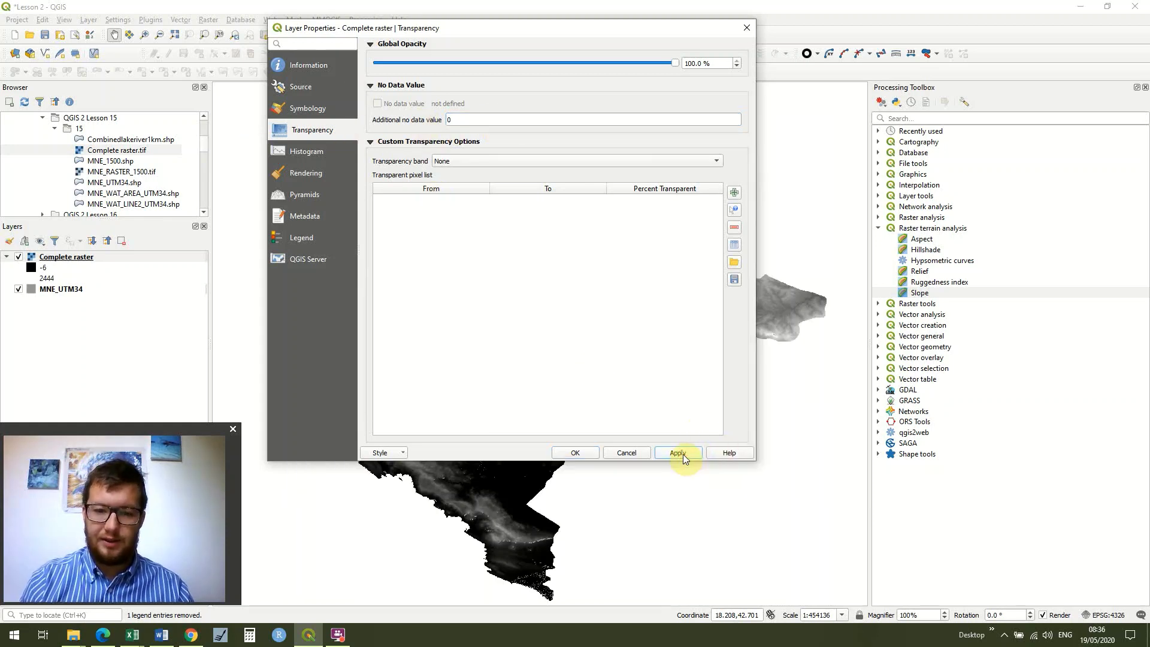
click(571, 453)
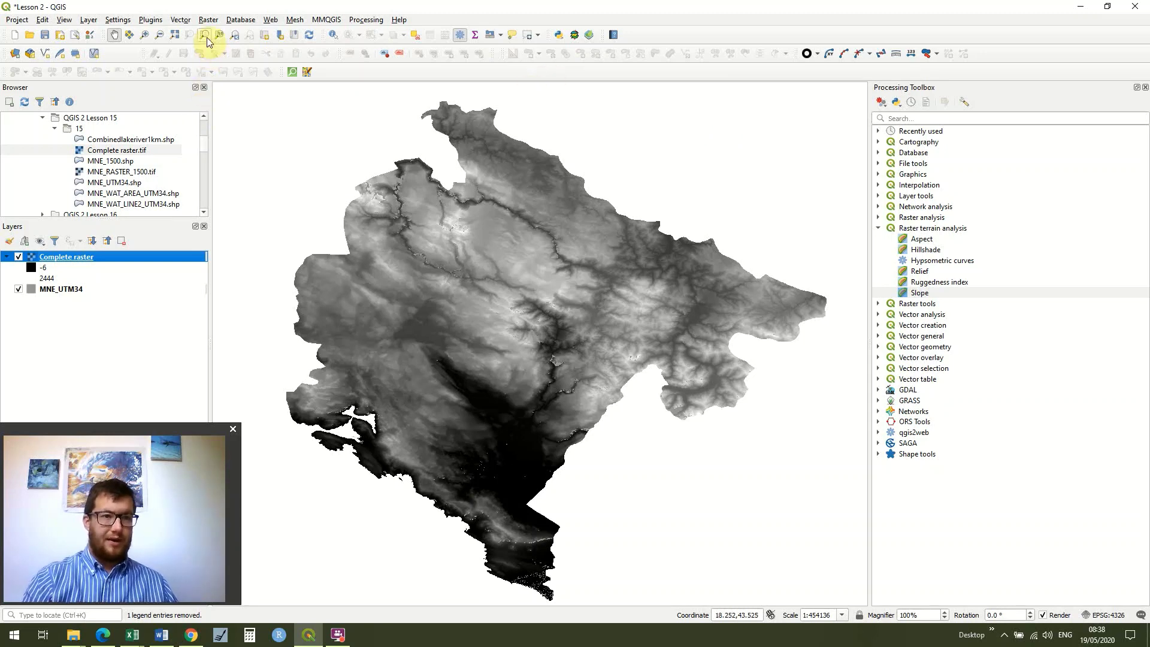
- Run the Raster Analysis Slope tool on Complete raster, producing a Slope layer ranging 0 to 90
click(208, 20)
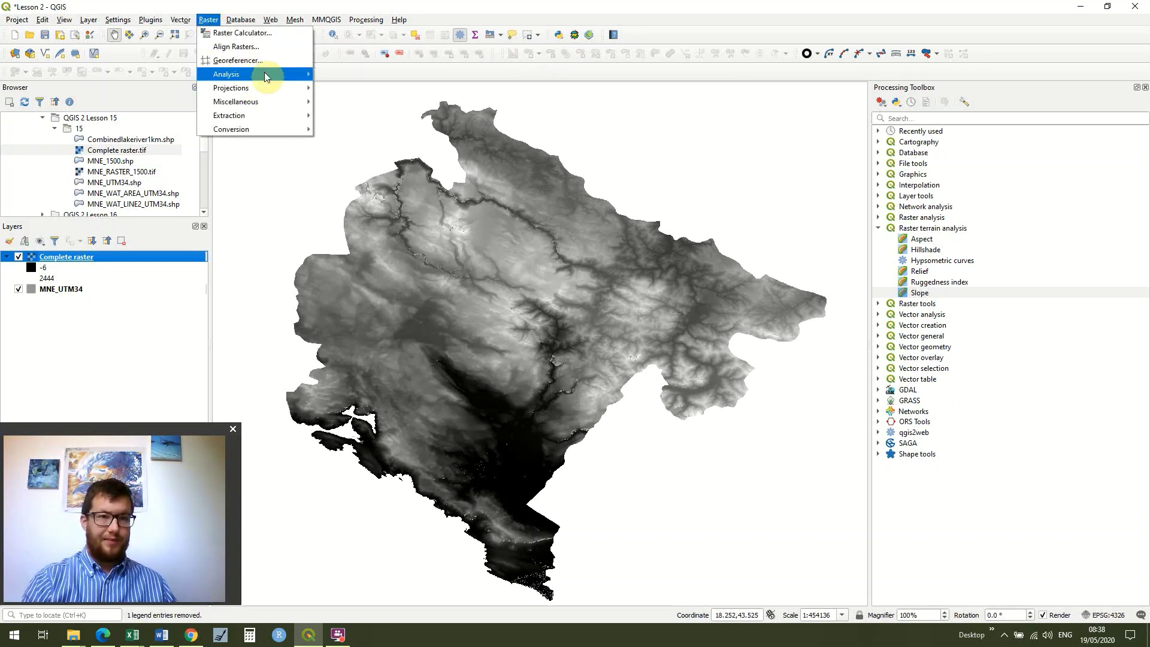
mouse_move(266, 74)
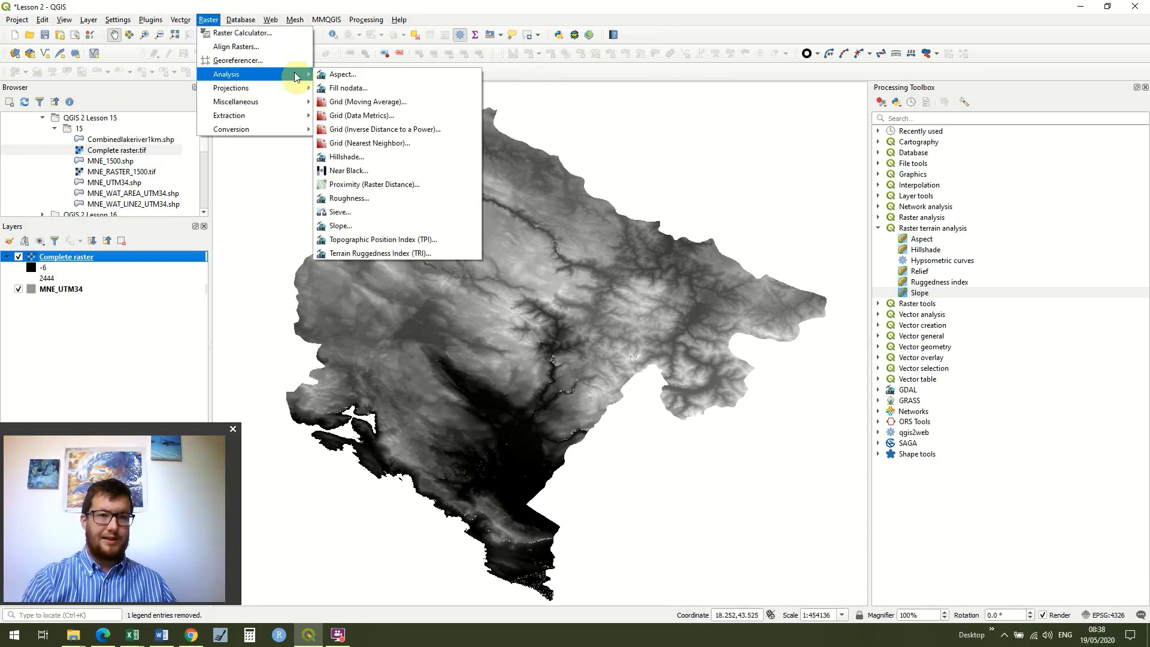
click(390, 225)
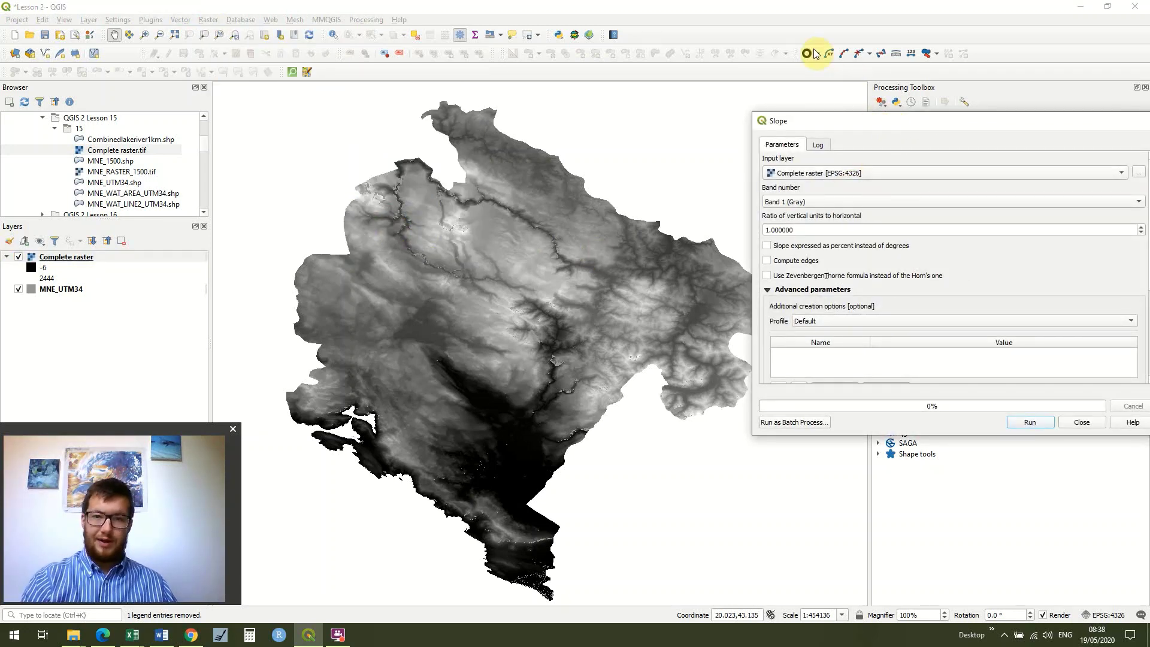
drag(810, 121, 750, 23)
click(970, 320)
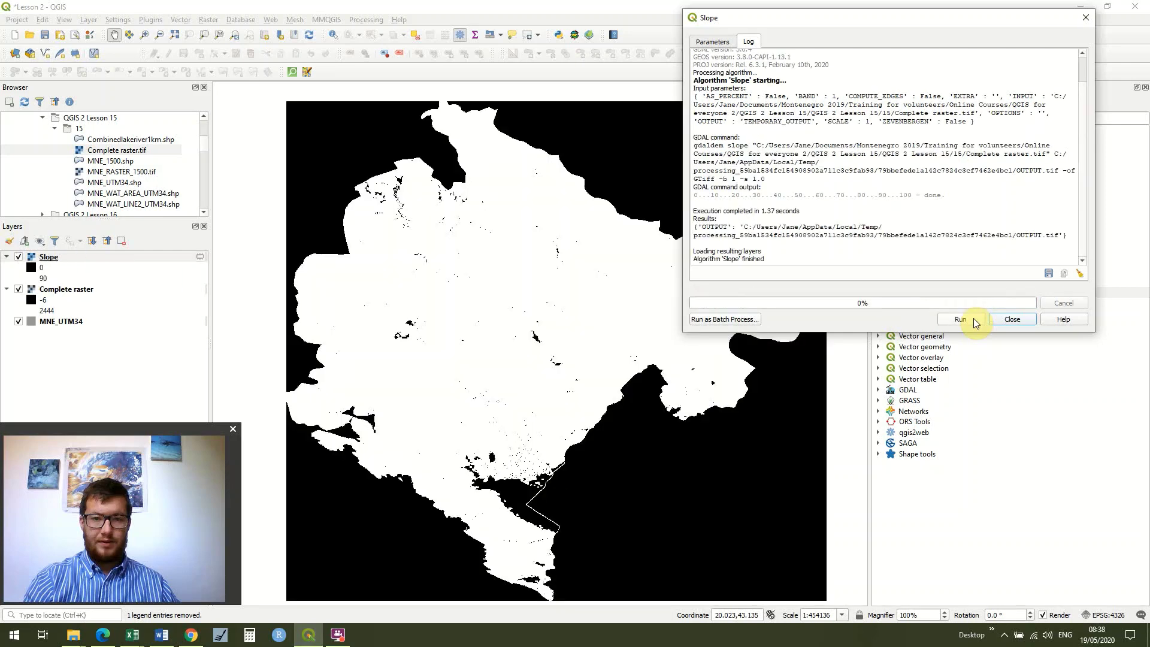
- Close the Slope tool and remove the Slope layer from the project
click(1008, 317)
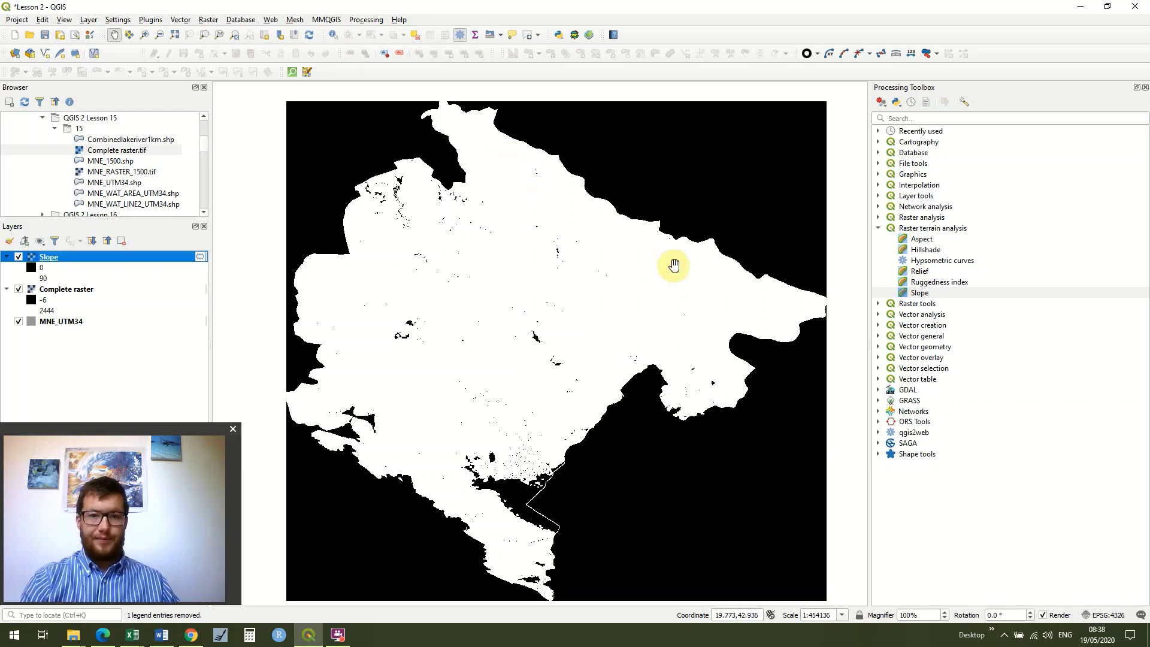
click(44, 280)
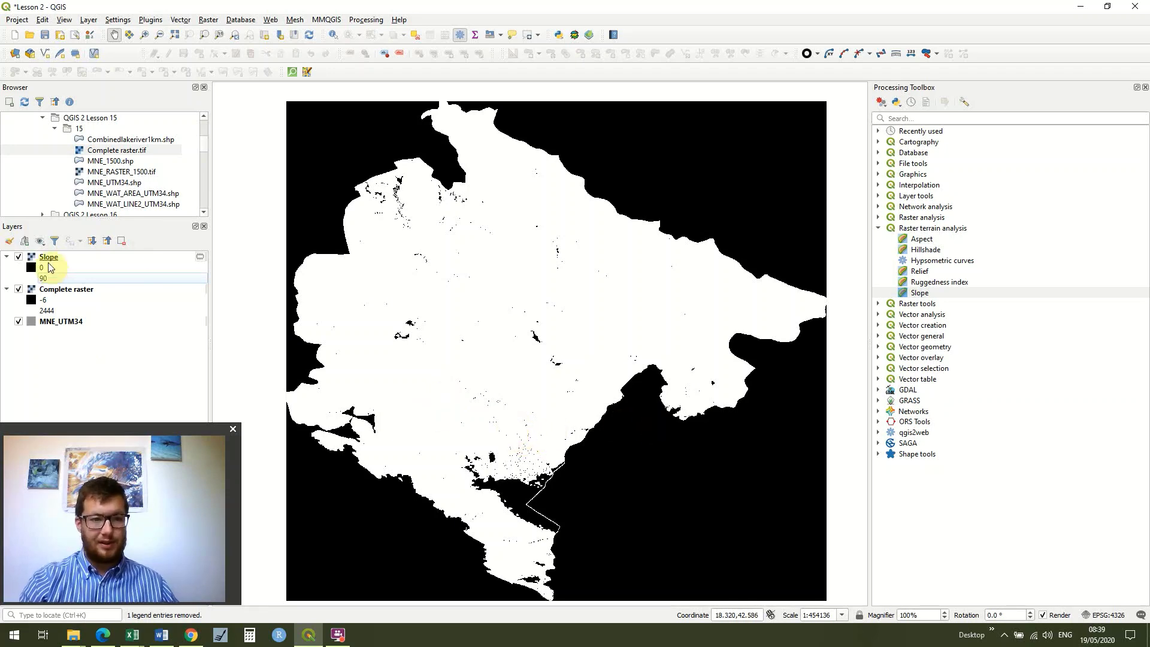
click(45, 256)
right_click(47, 255)
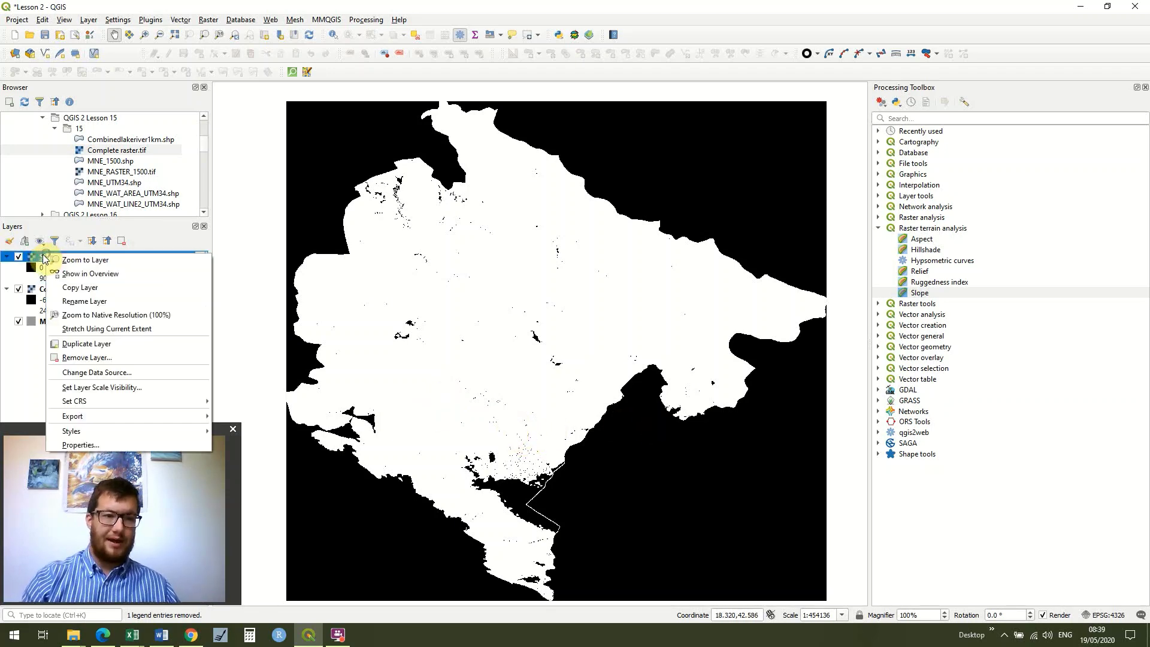
click(120, 357)
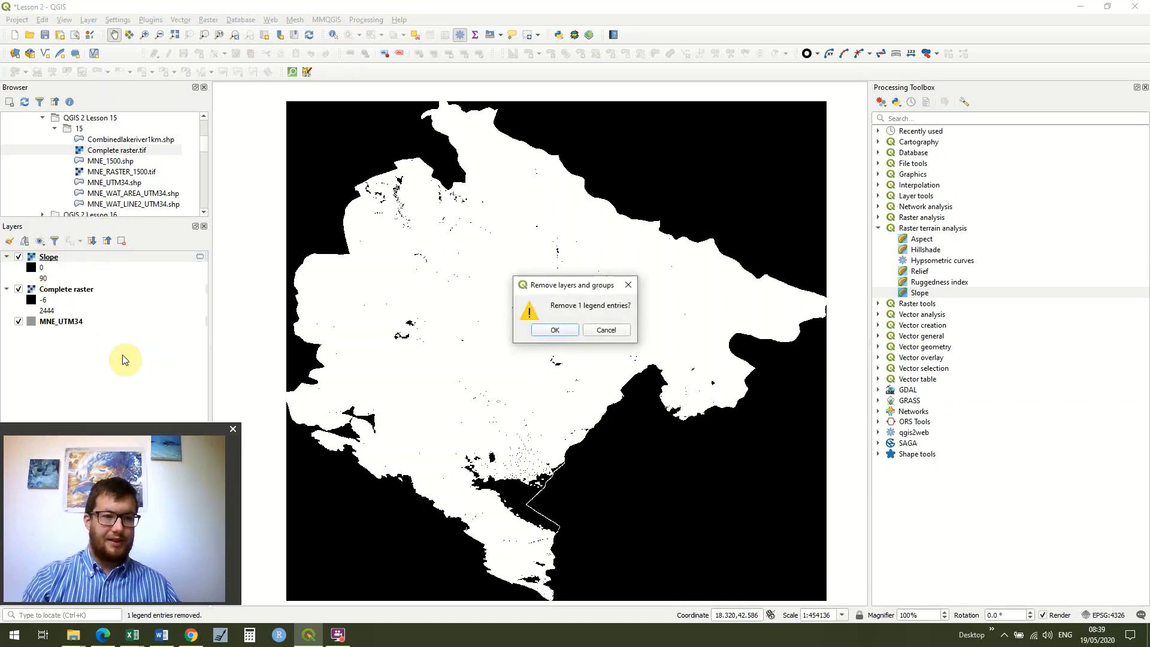
click(554, 329)
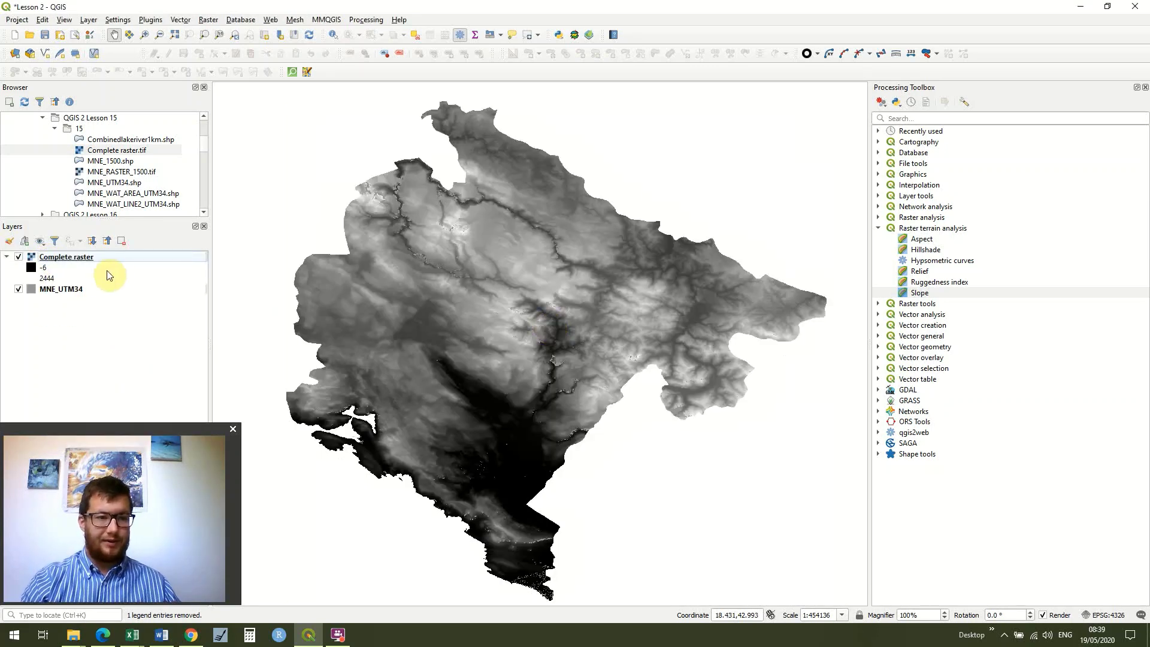
- Open the Export Save As dialog for the Complete raster layer
click(109, 257)
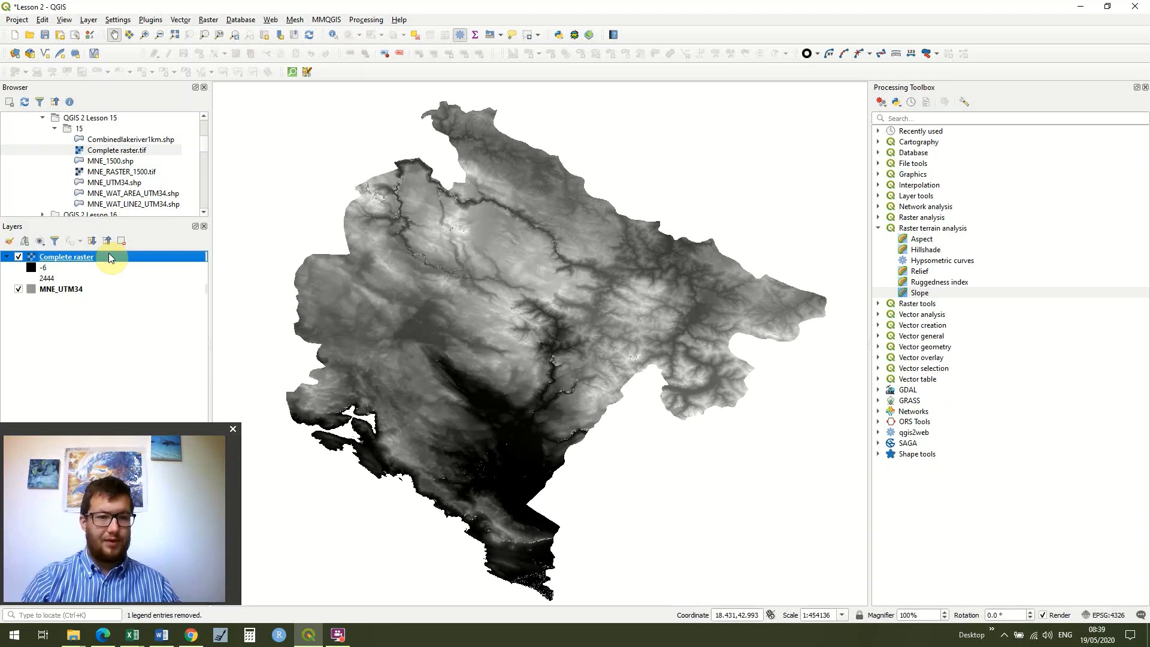
right_click(109, 256)
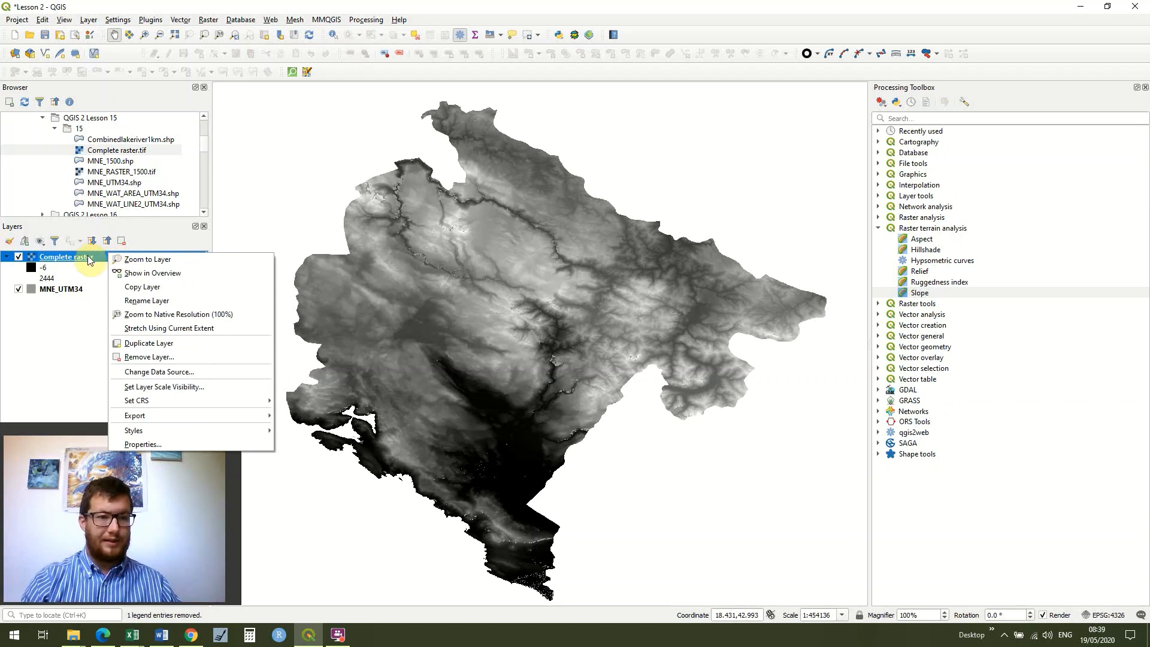
mouse_move(231, 415)
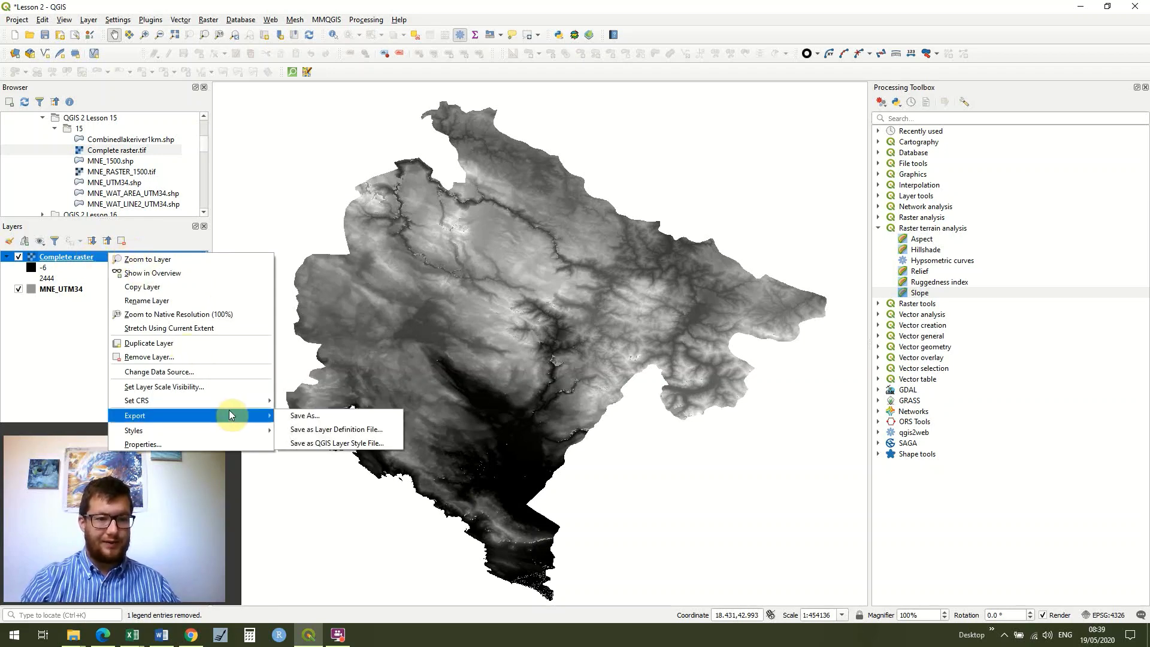
click(303, 415)
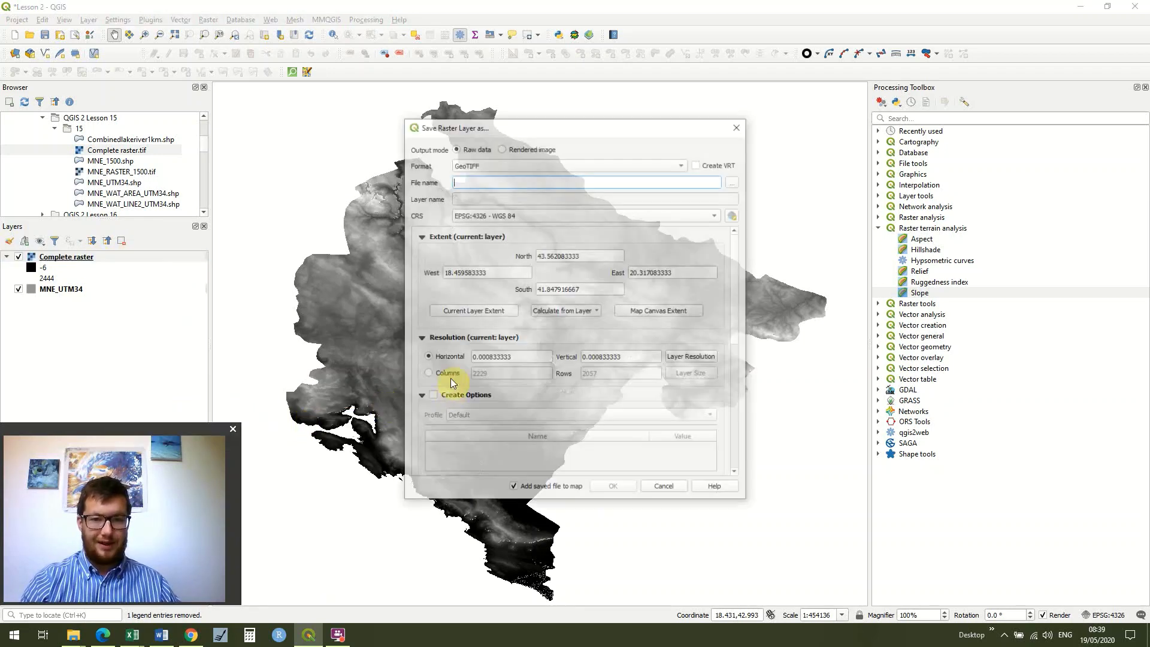
- Set the export output file to Raster_UTM34 in the Lesson 13 folder
click(732, 181)
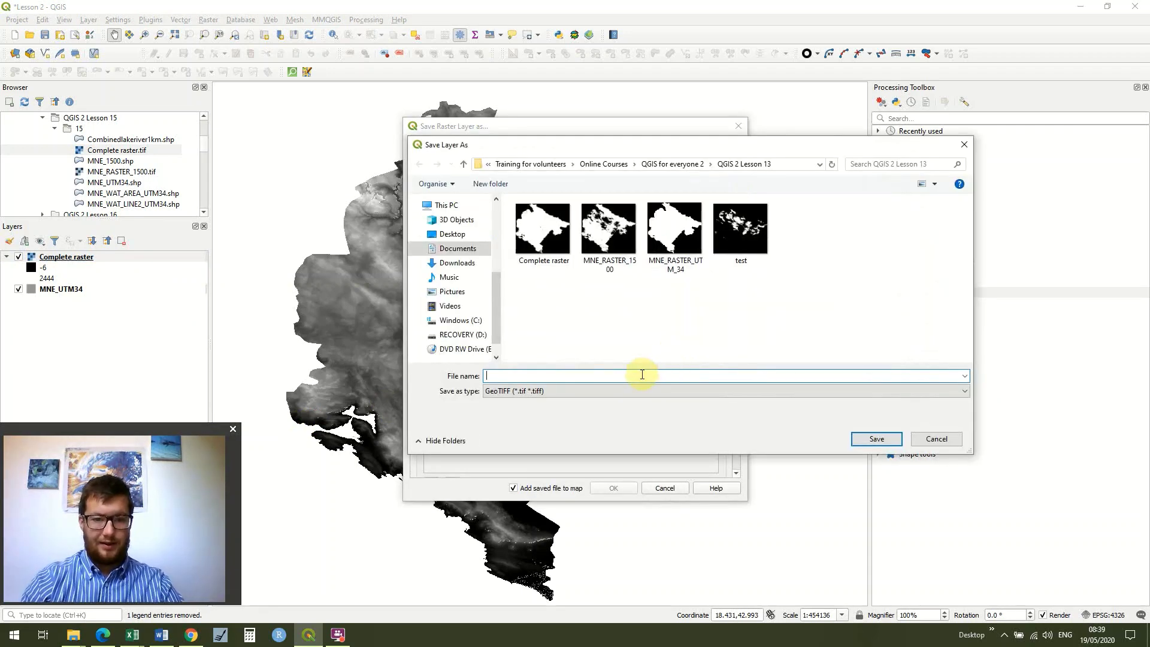
text(TA)
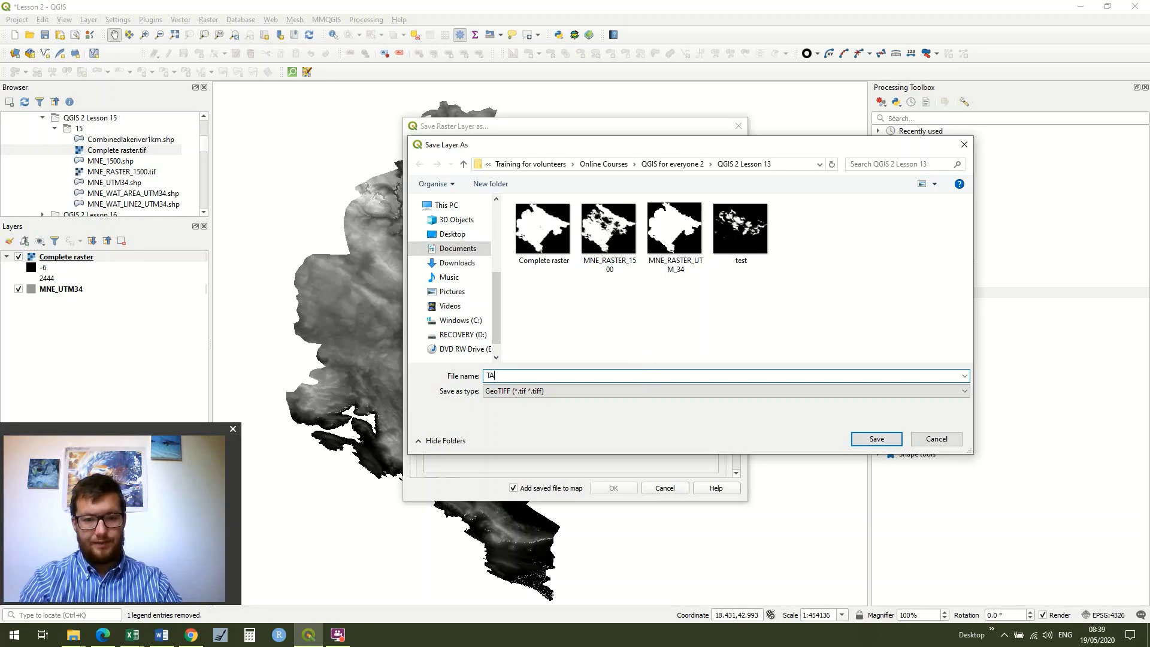
key(BackSpace)
key(BackSpace)
text(Ras)
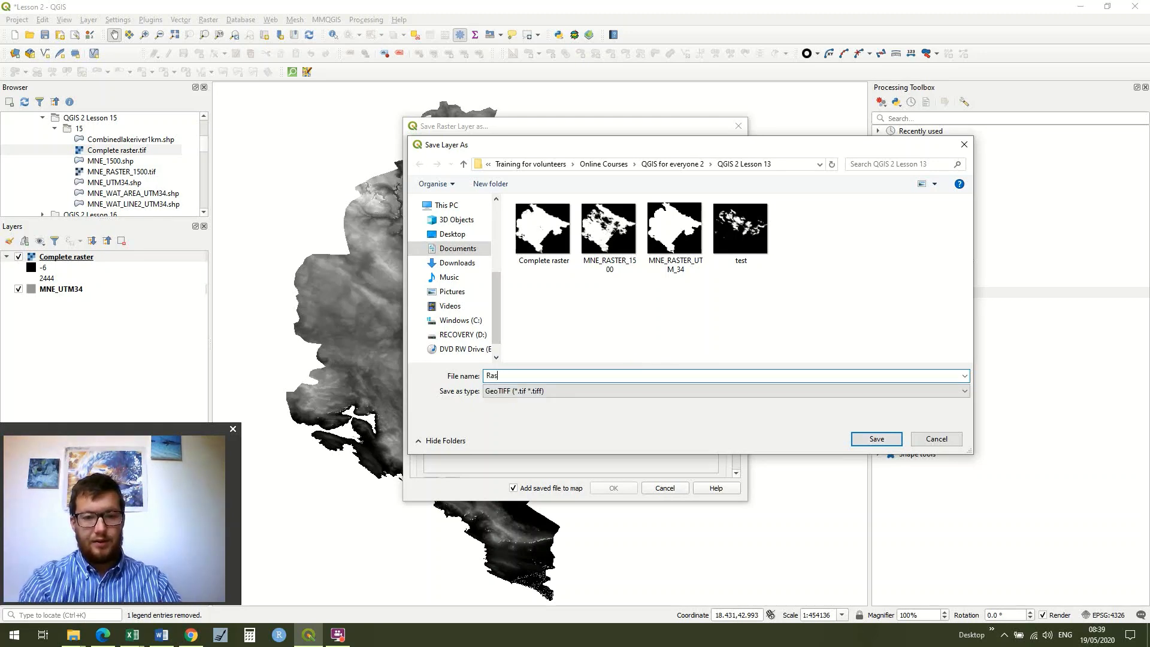
text(ter_UT)
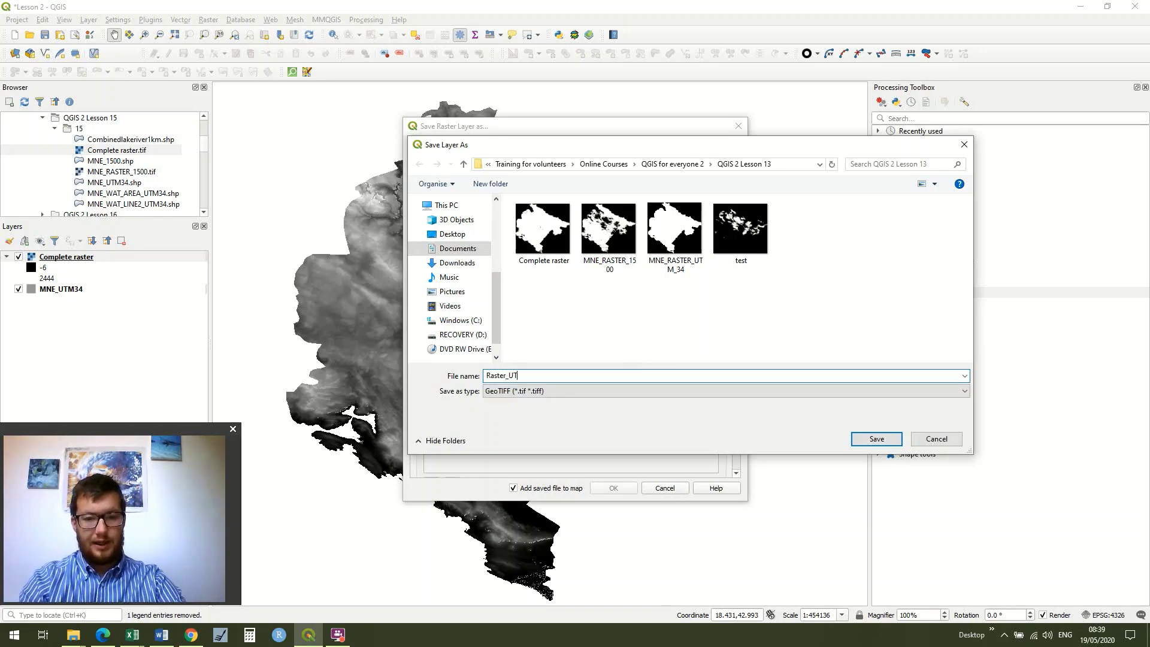
text(M34)
key(Return)
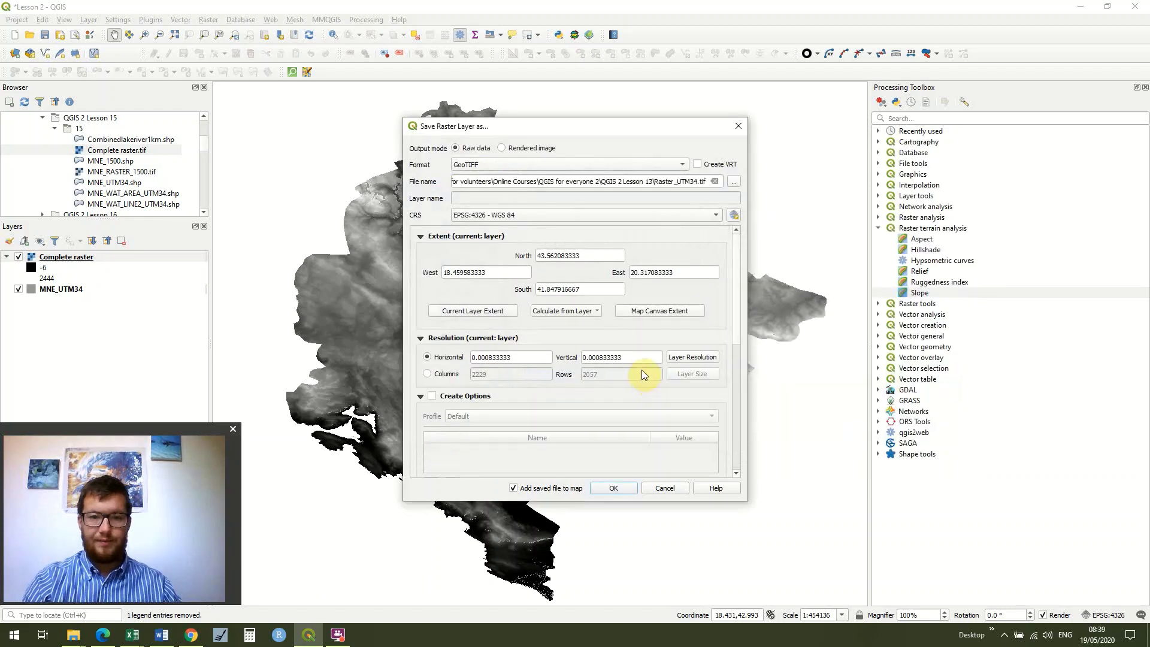
- Export Raster_UTM34.tif with output CRS EPSG:32634 - WGS 84 / UTM zone 34N
click(716, 215)
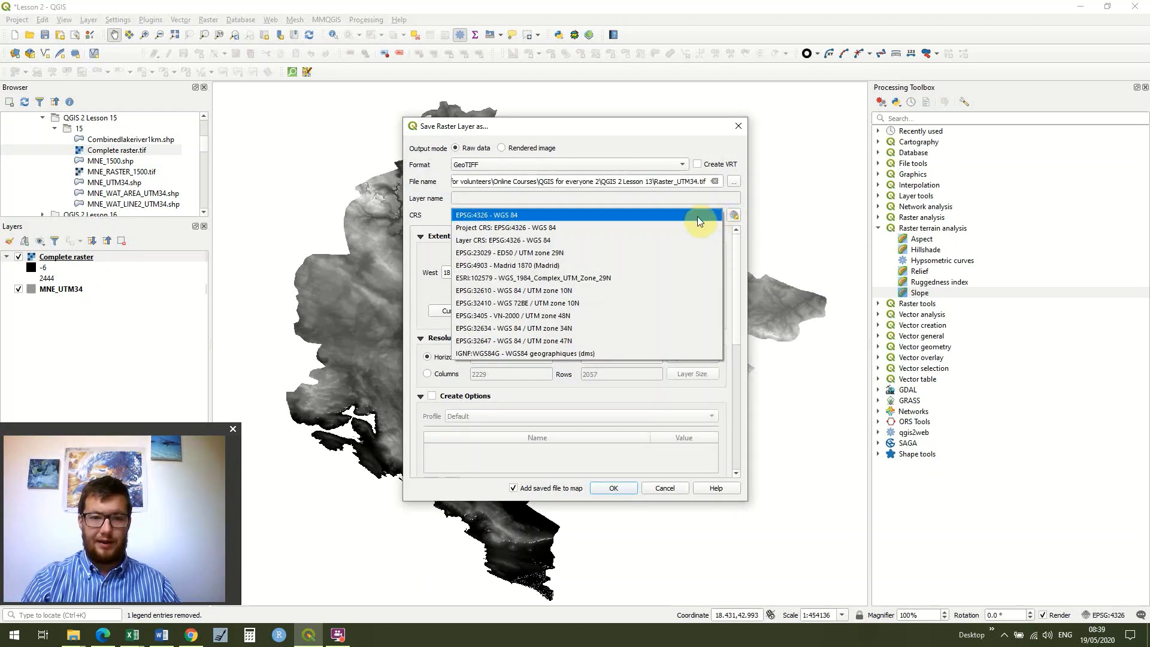
click(578, 328)
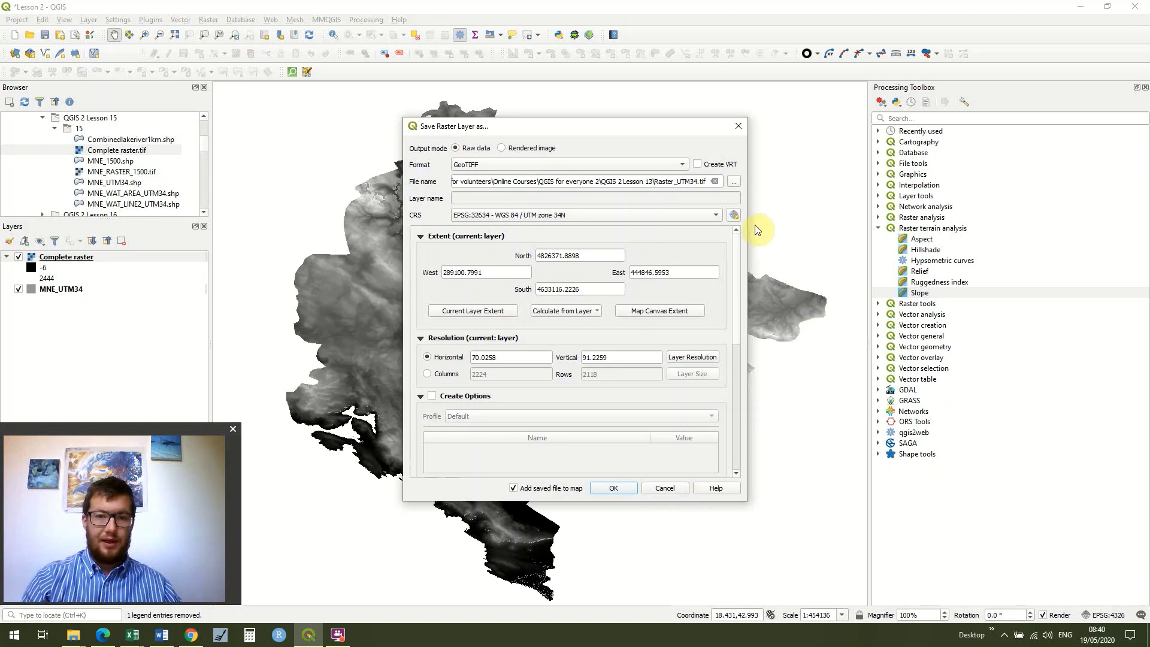
click(628, 216)
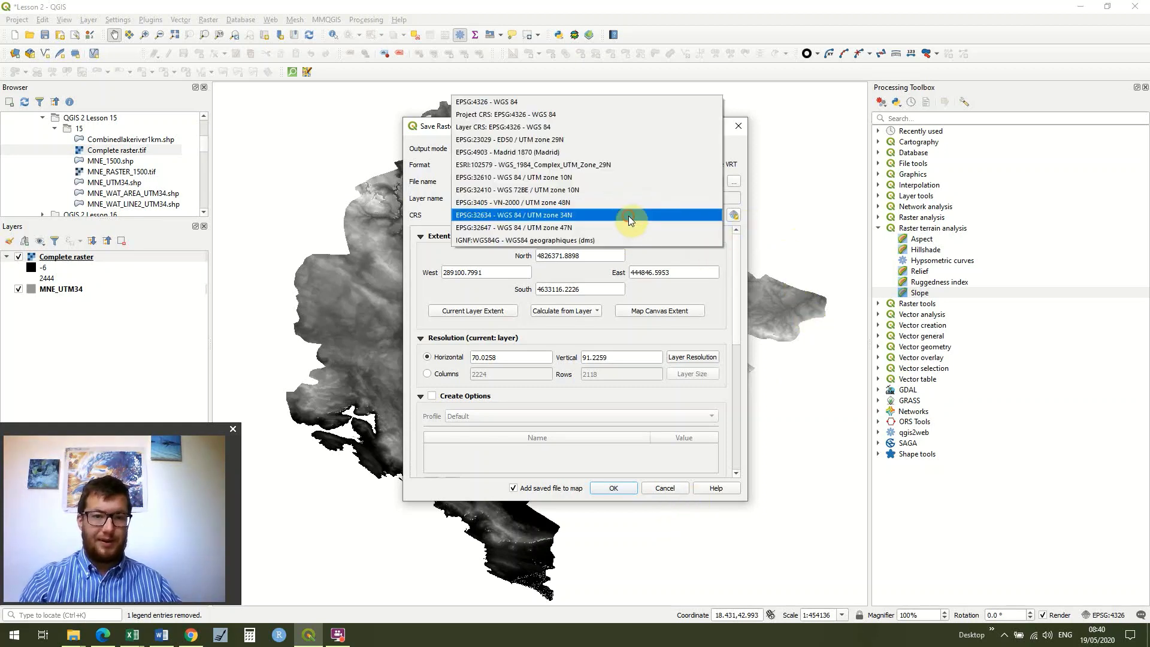
click(739, 230)
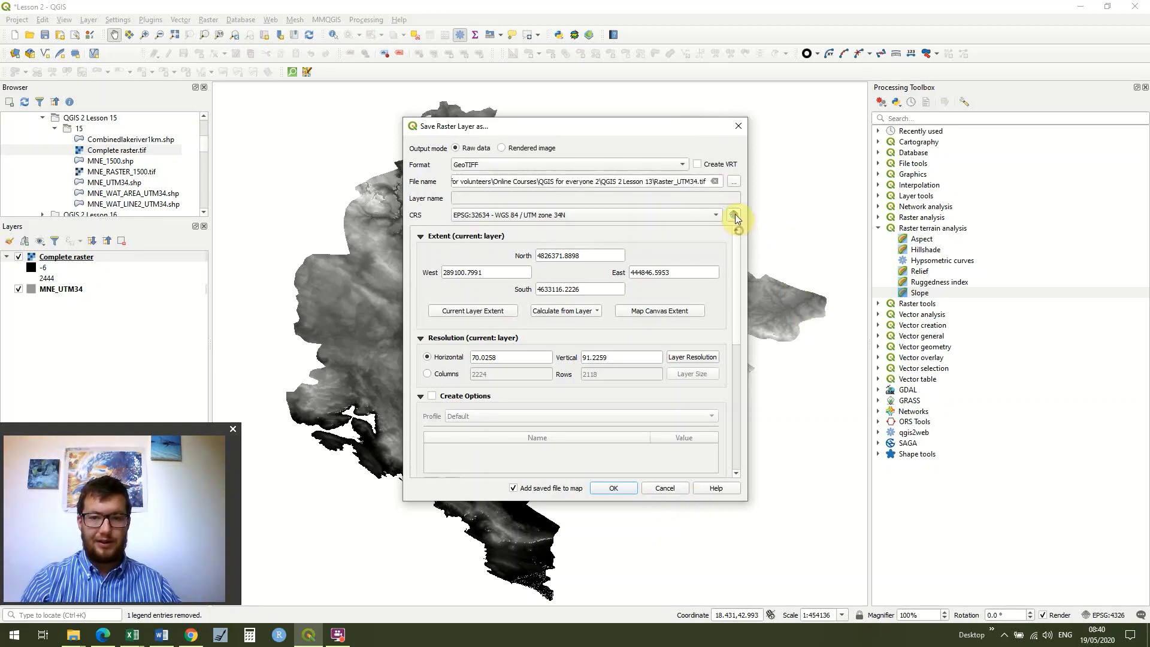
click(624, 487)
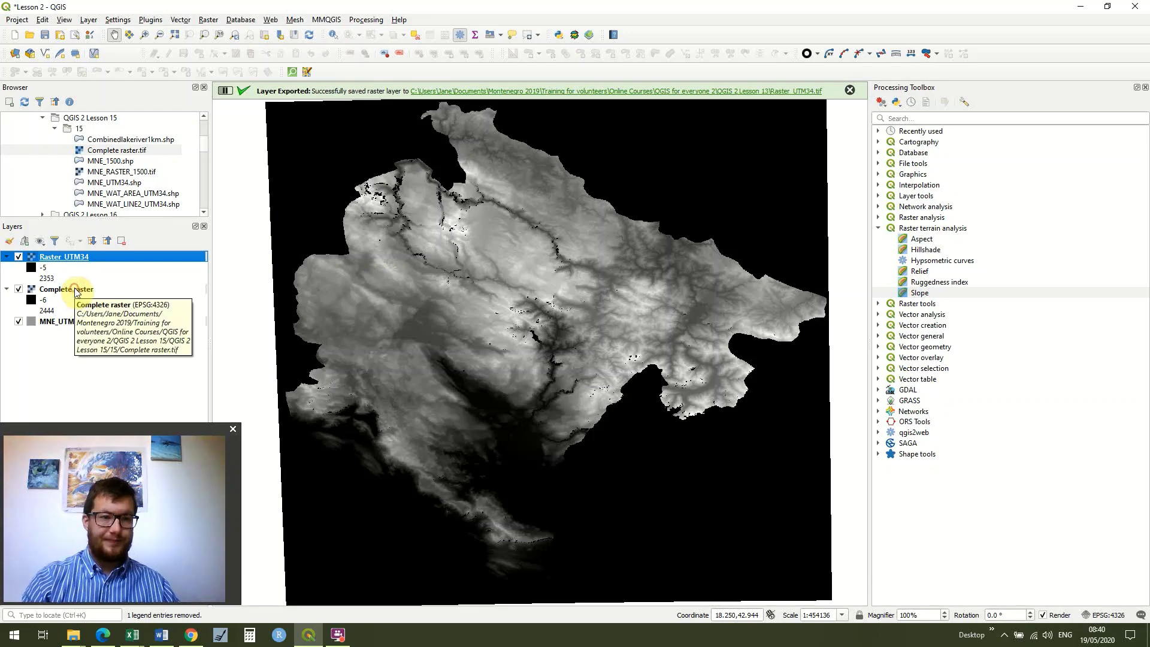
- Remove Complete raster, then toggle Raster_UTM34 visibility off and back on
right_click(75, 289)
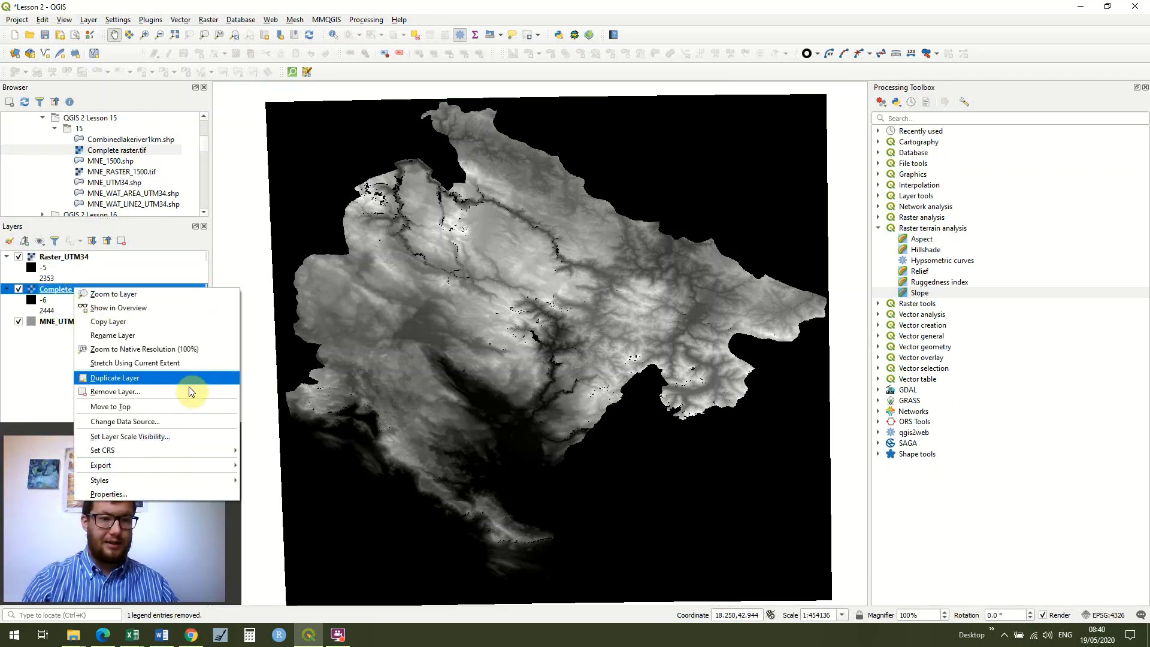
click(115, 391)
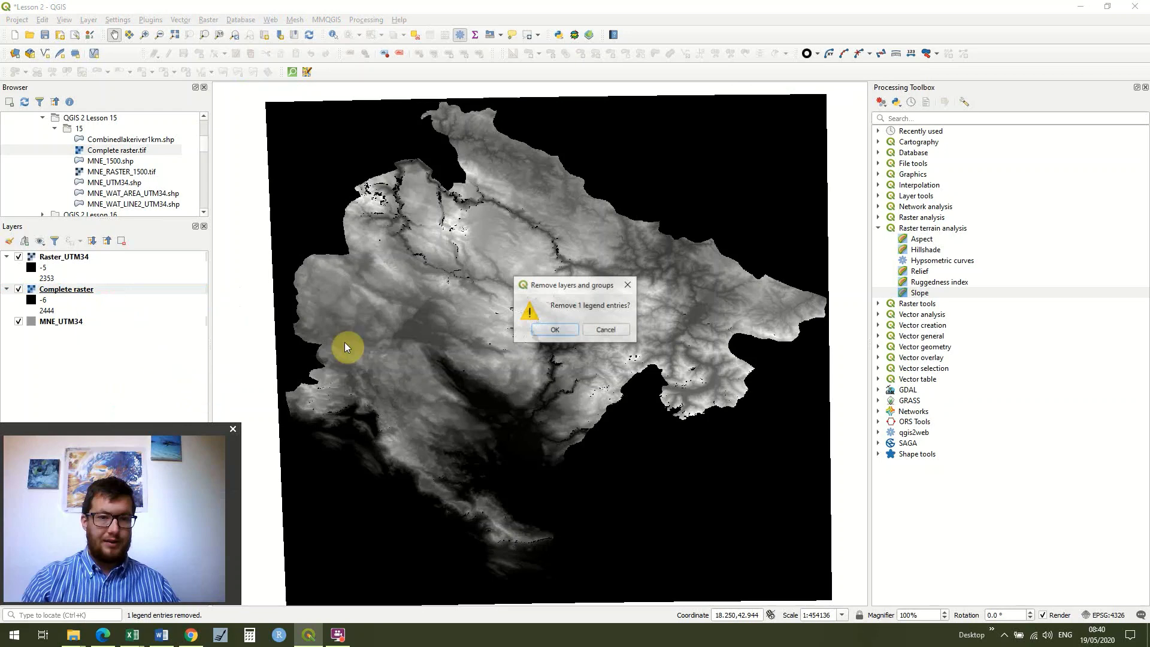
click(562, 331)
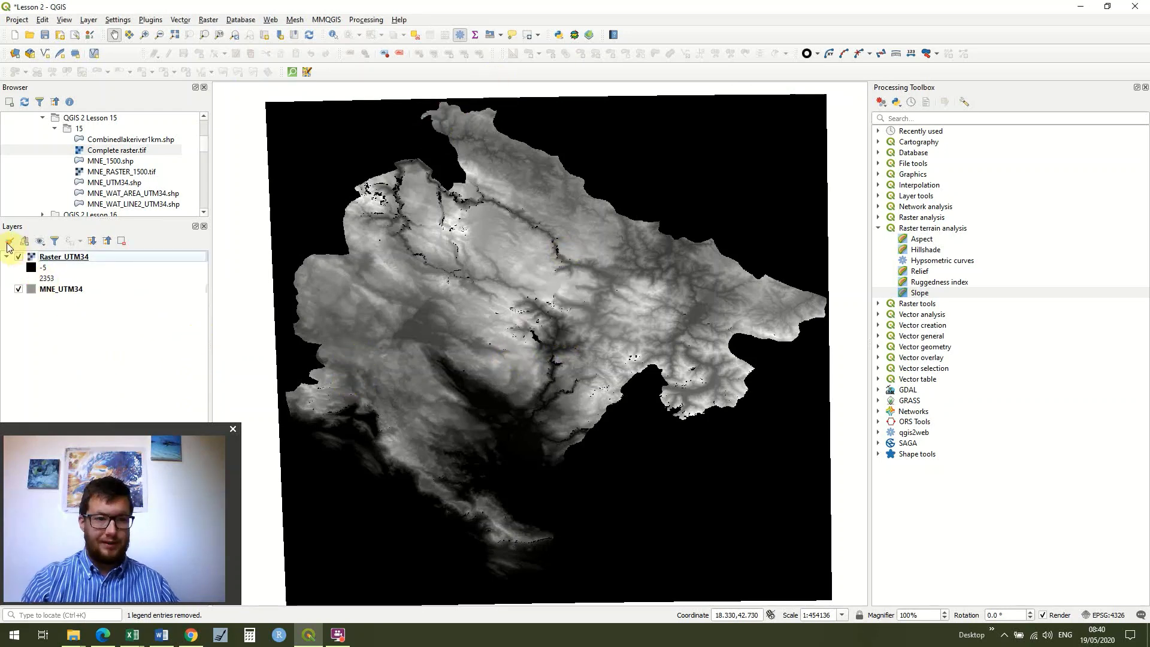
click(19, 256)
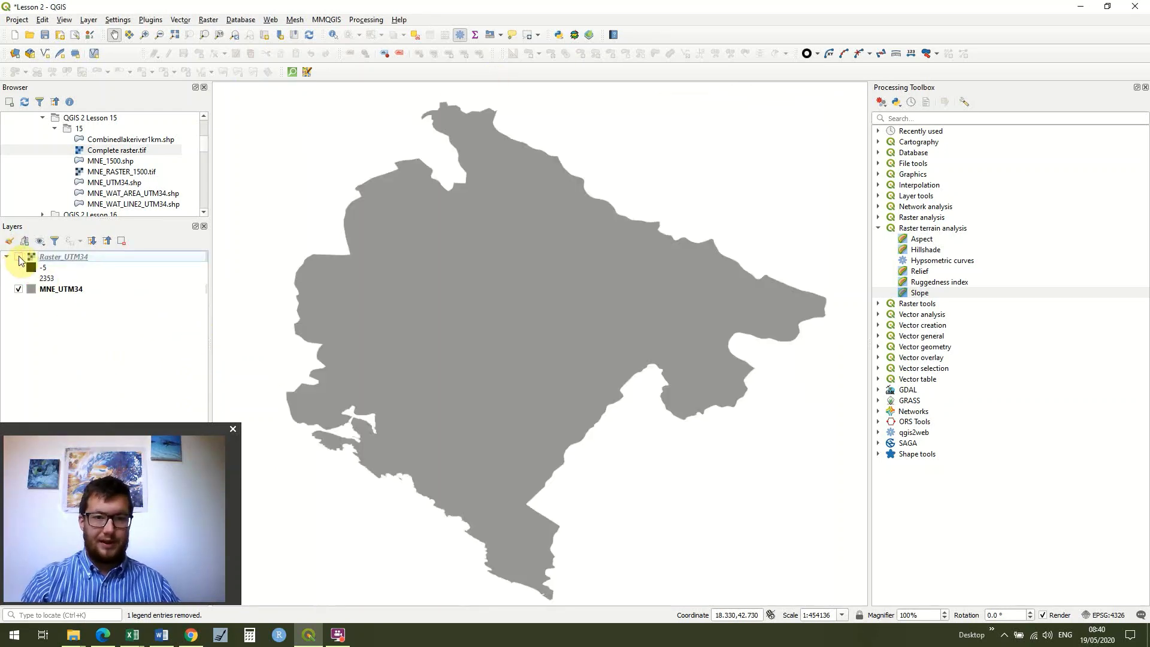
click(18, 257)
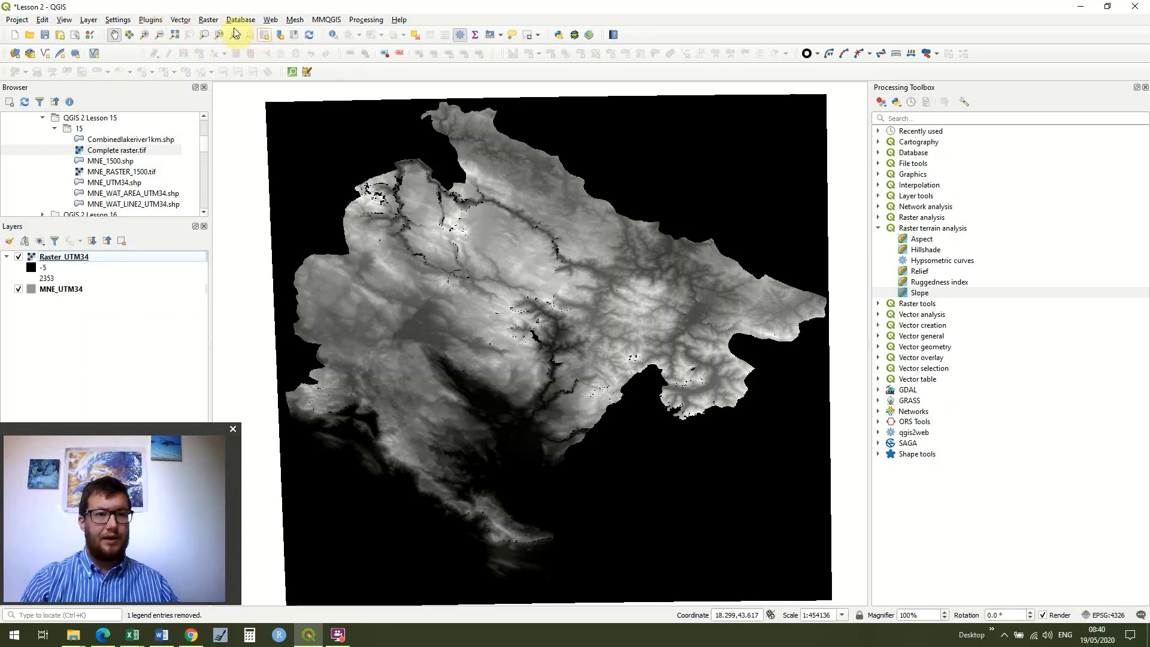
- Open the Slope tool with Raster_UTM34 as input
click(209, 20)
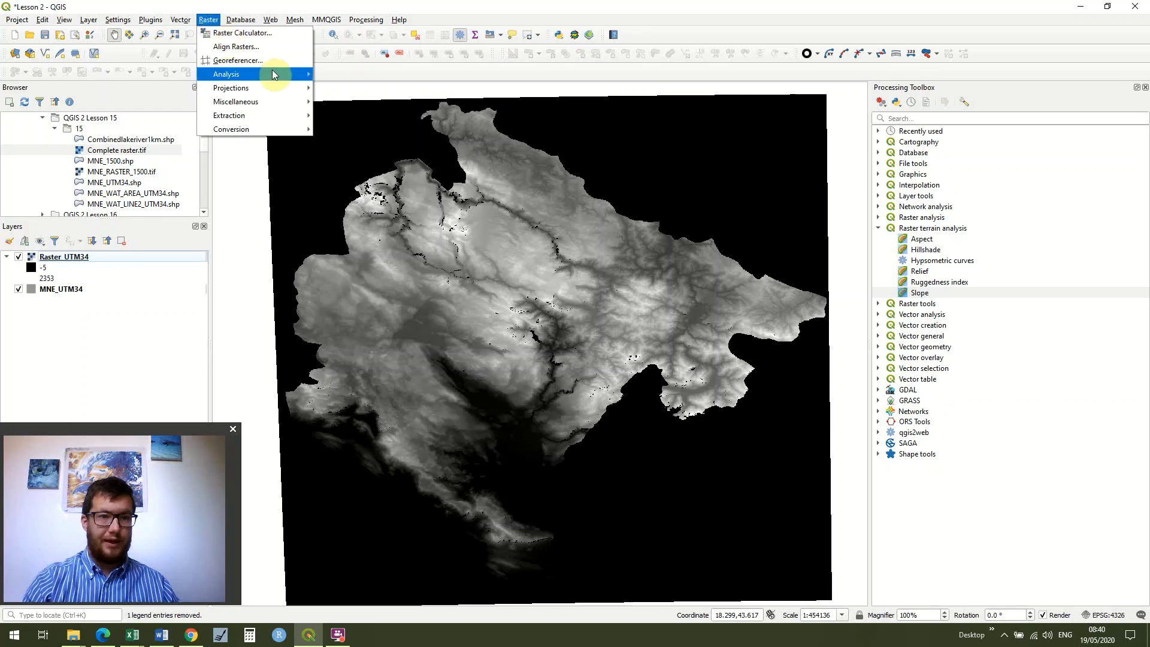
mouse_move(276, 74)
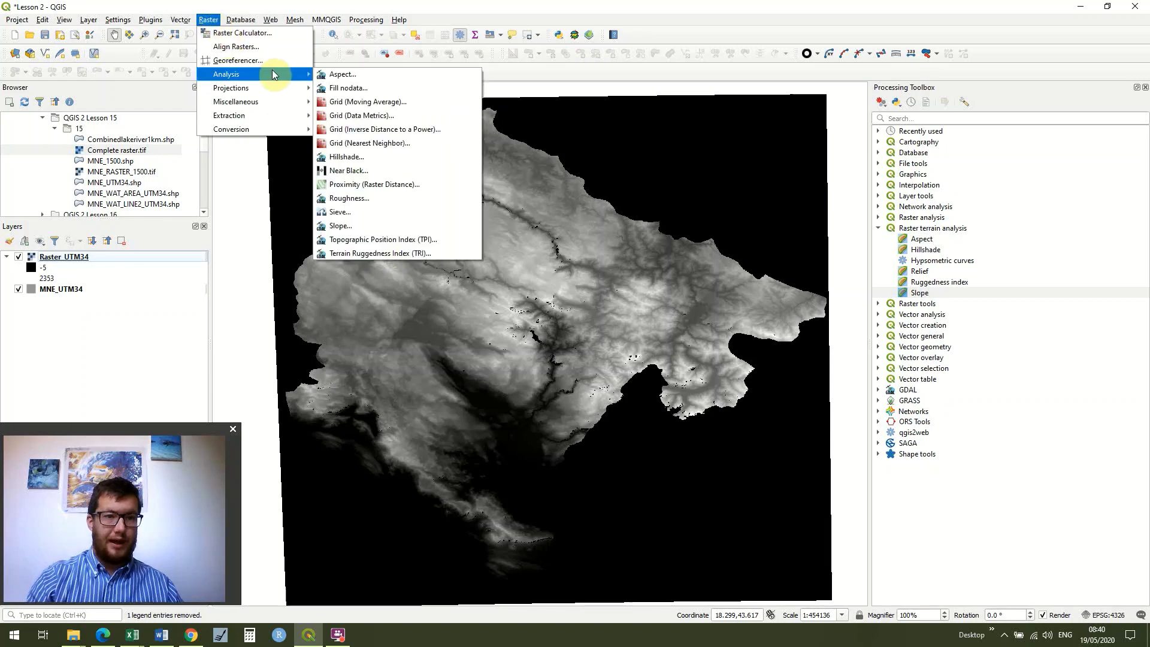
click(441, 225)
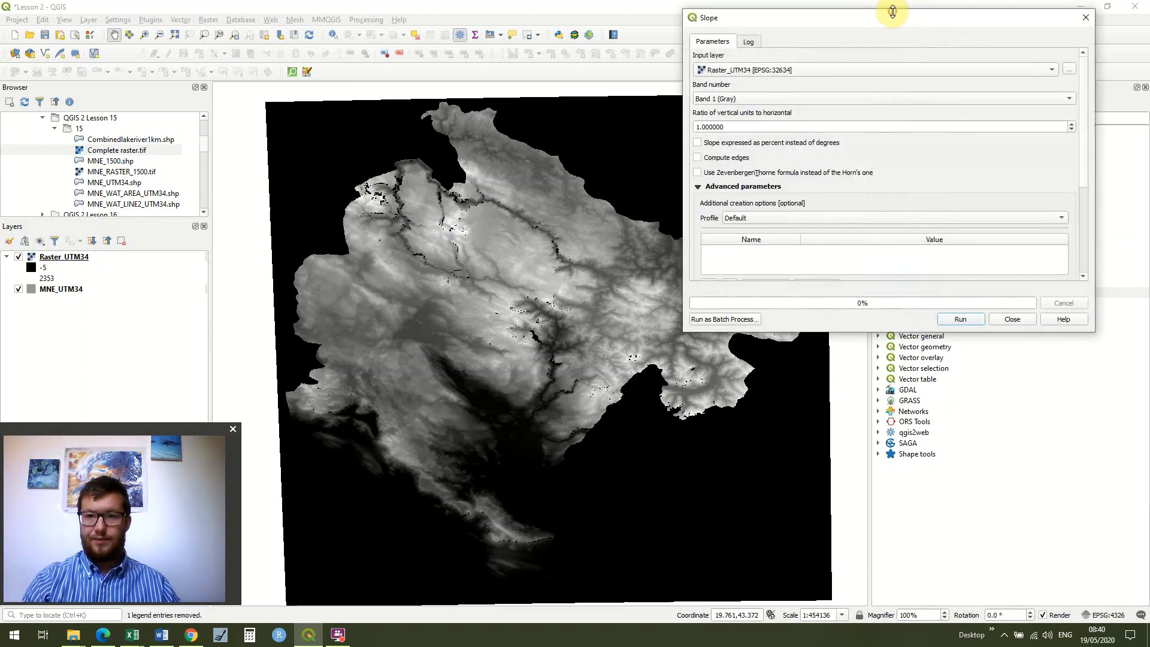
mouse_move(890, 15)
mouse_down()
mouse_move(972, 20)
mouse_move(883, 2)
mouse_up()
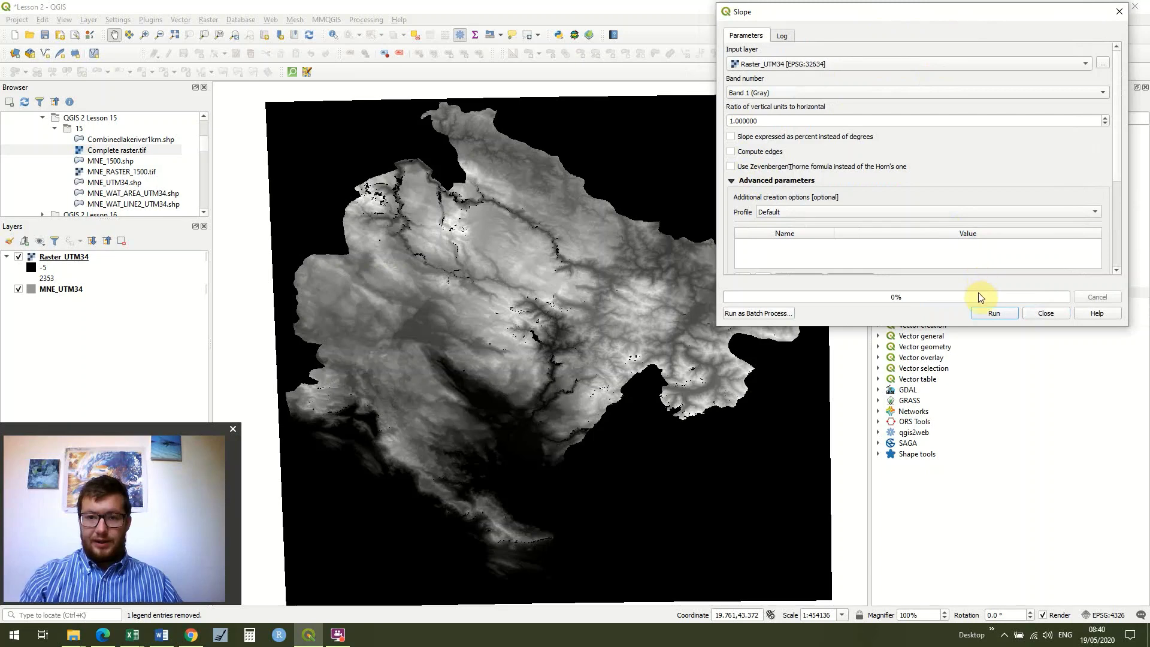
- Save the slope output as Slope analysis.tif, replacing the existing file, and run it
right_click(1119, 227)
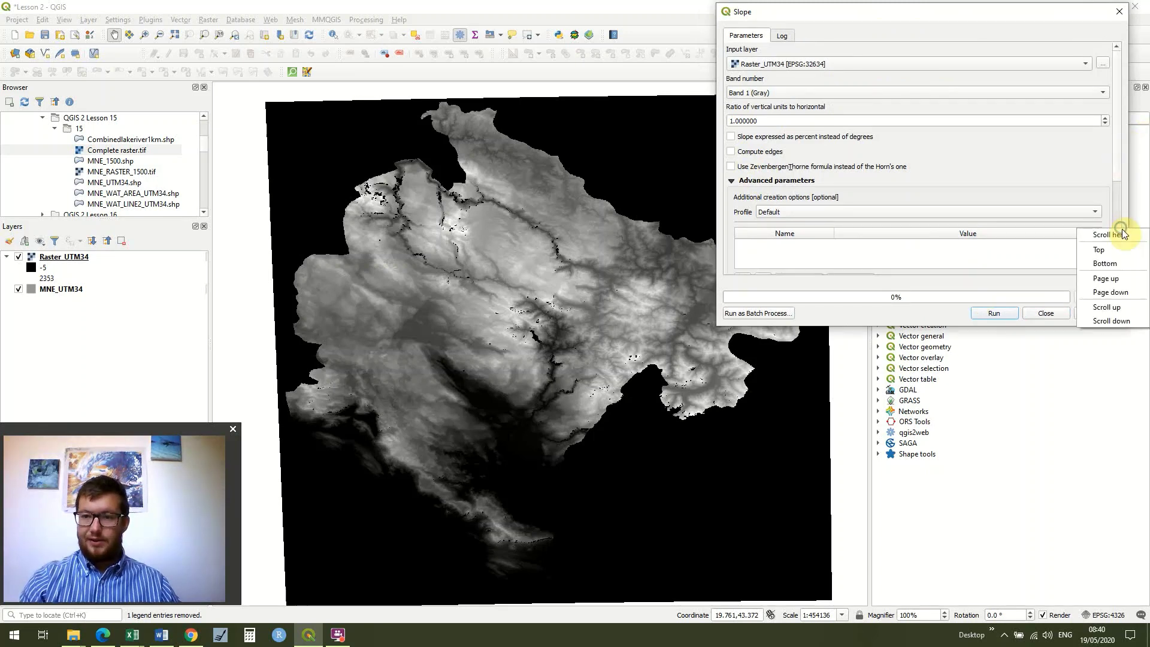
scroll(1104, 209, down, 4)
click(1104, 195)
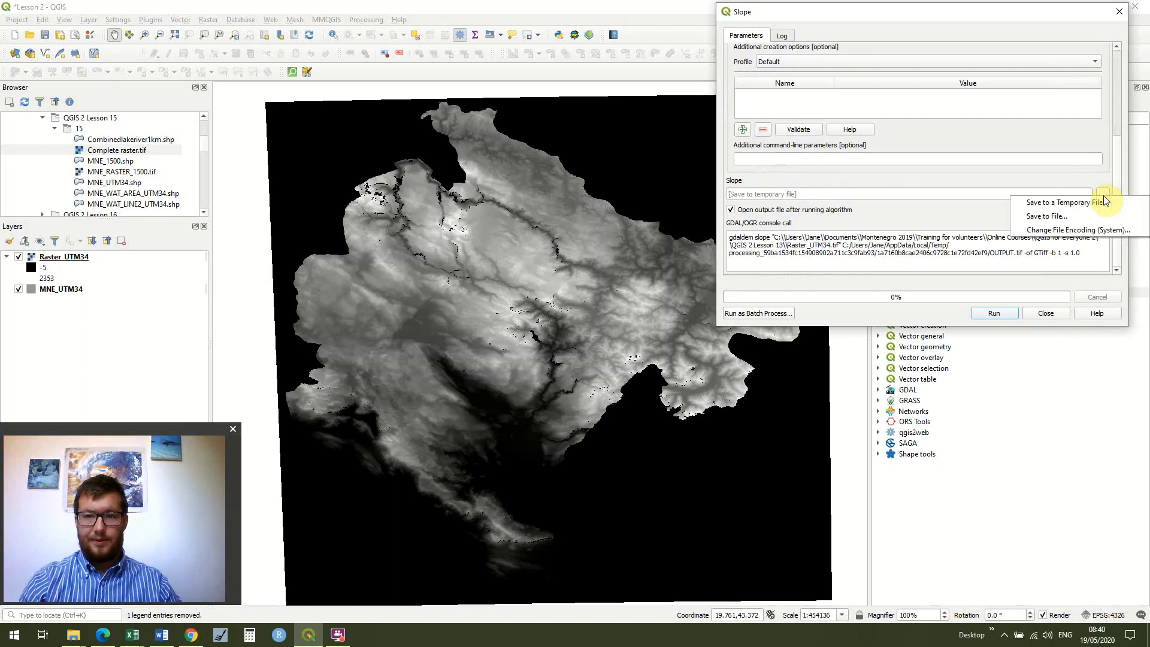
click(1098, 214)
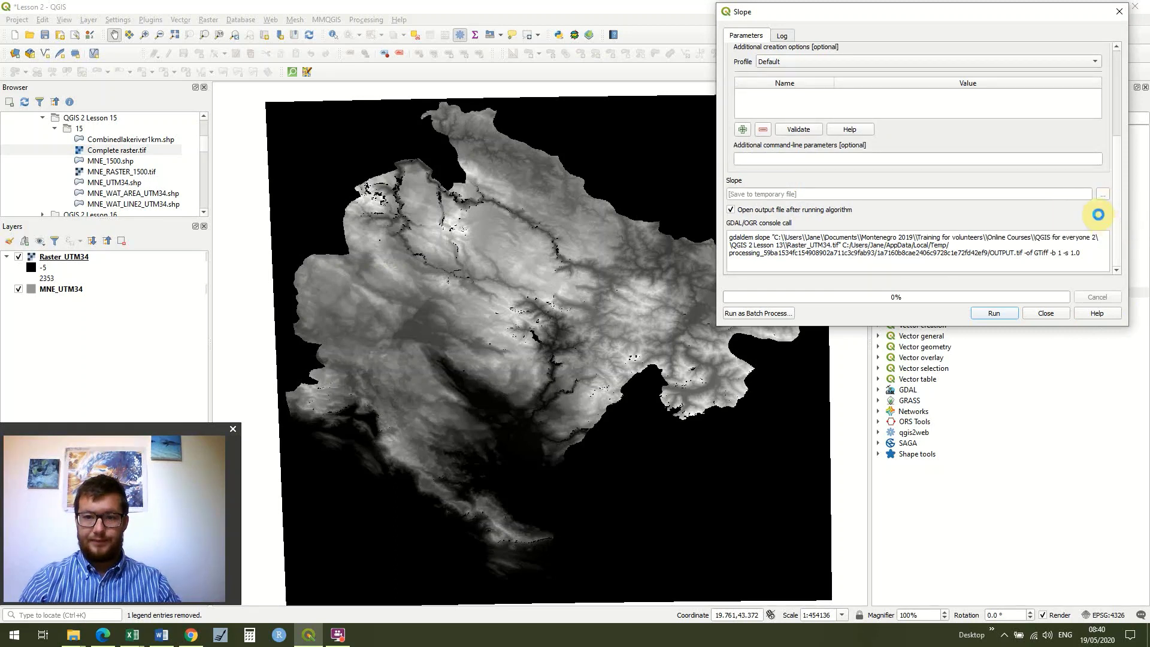
click(704, 120)
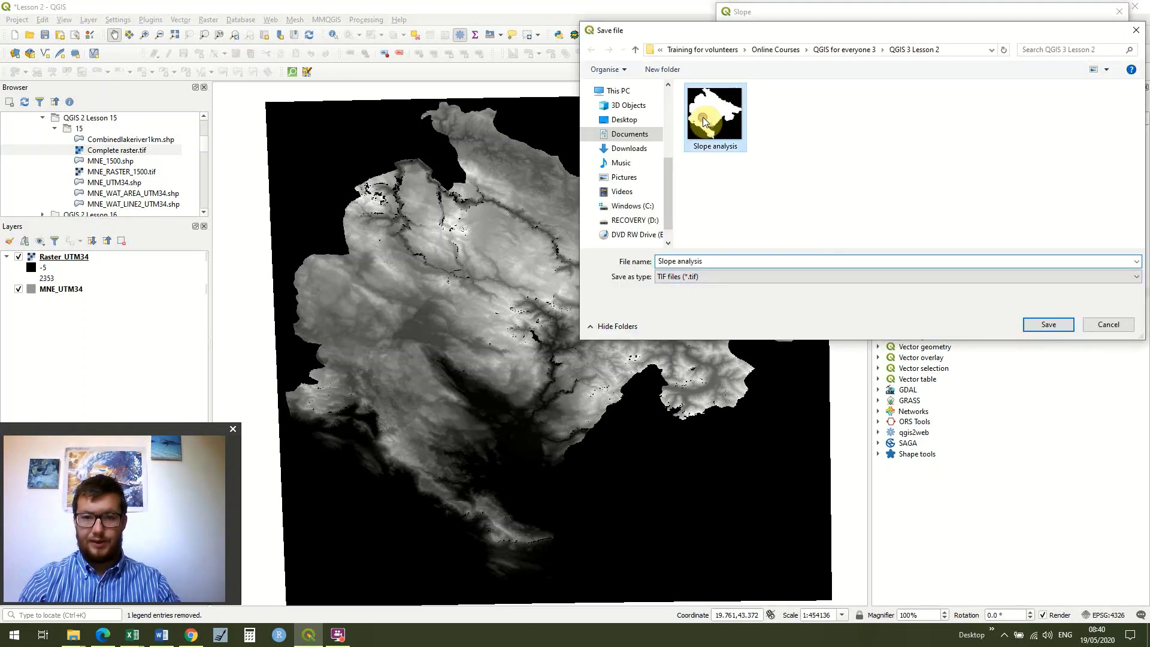
double_click(704, 119)
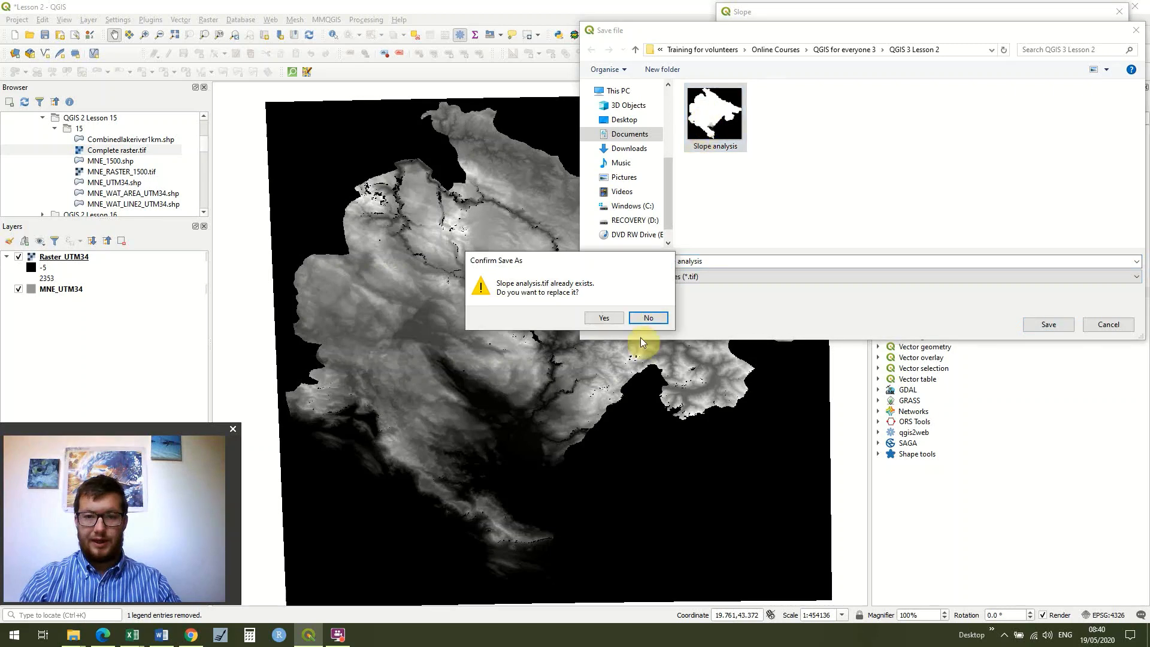
click(605, 318)
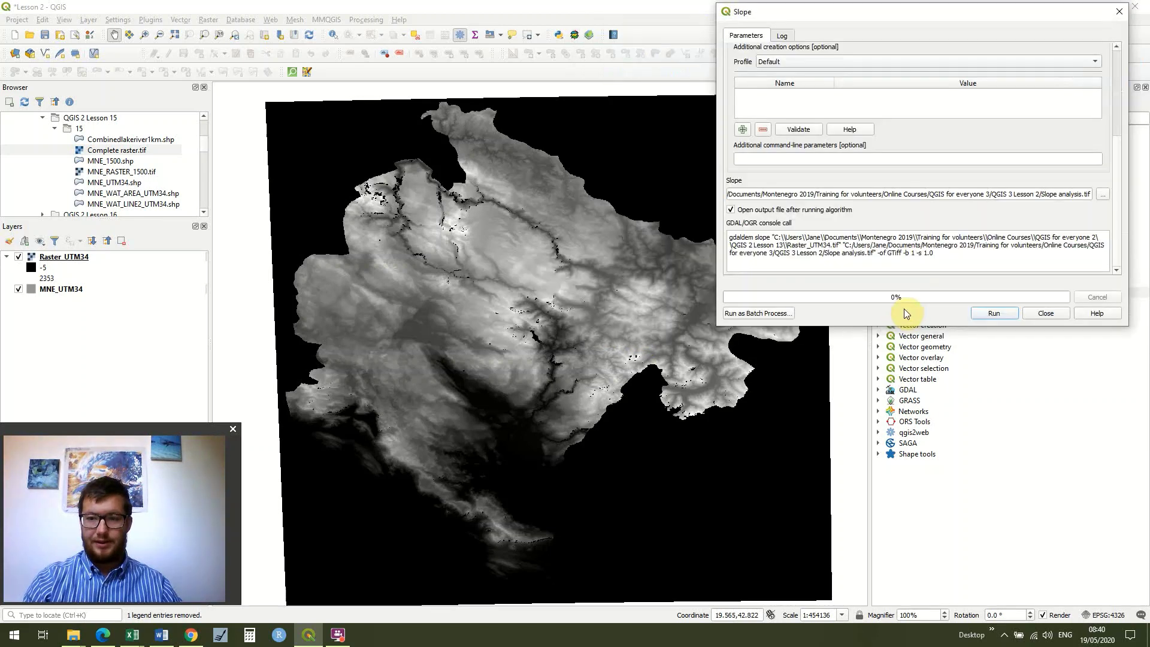
click(996, 314)
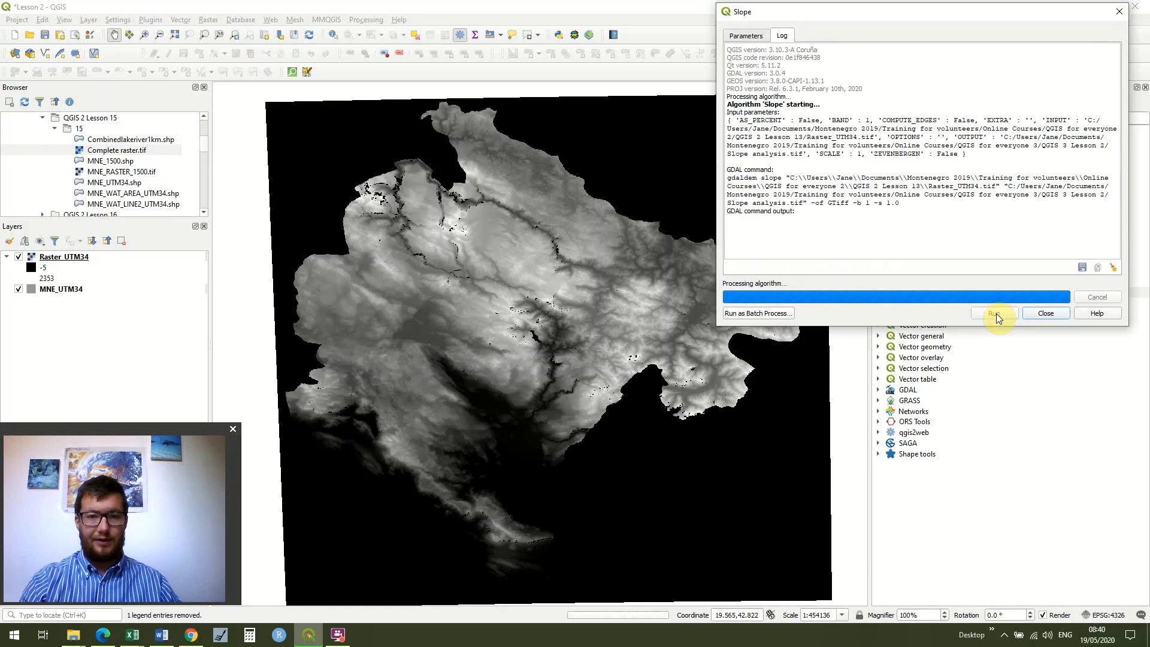
- Close the slope tool and remove the Raster_UTM34 layer from the project
click(1048, 314)
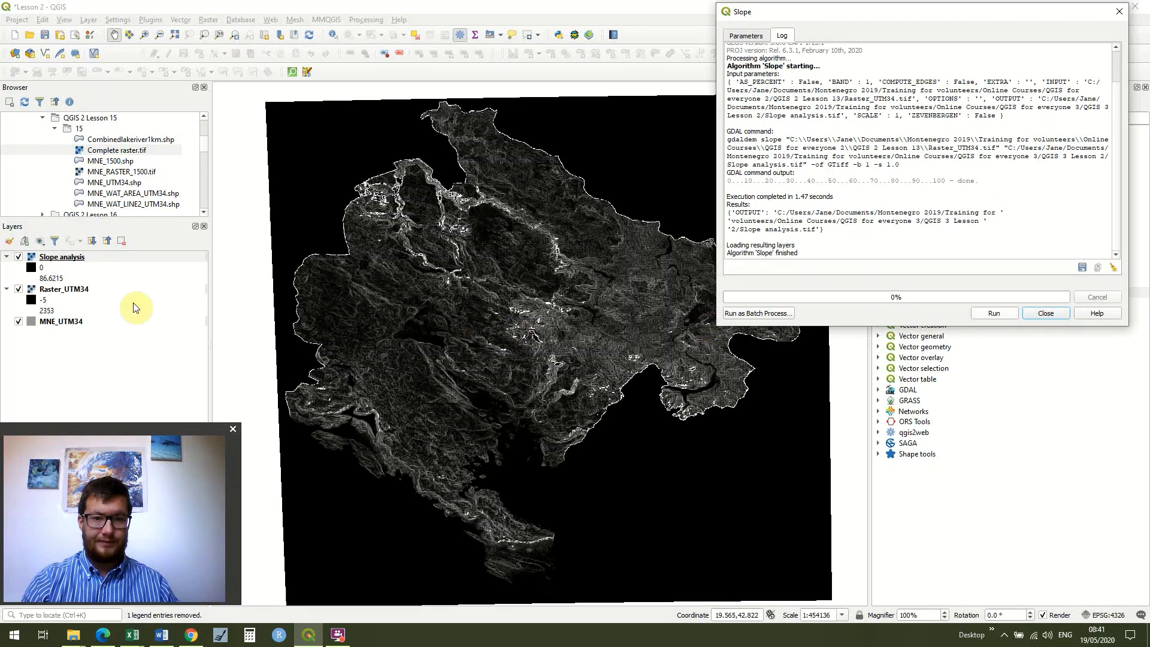
click(82, 290)
right_click(82, 296)
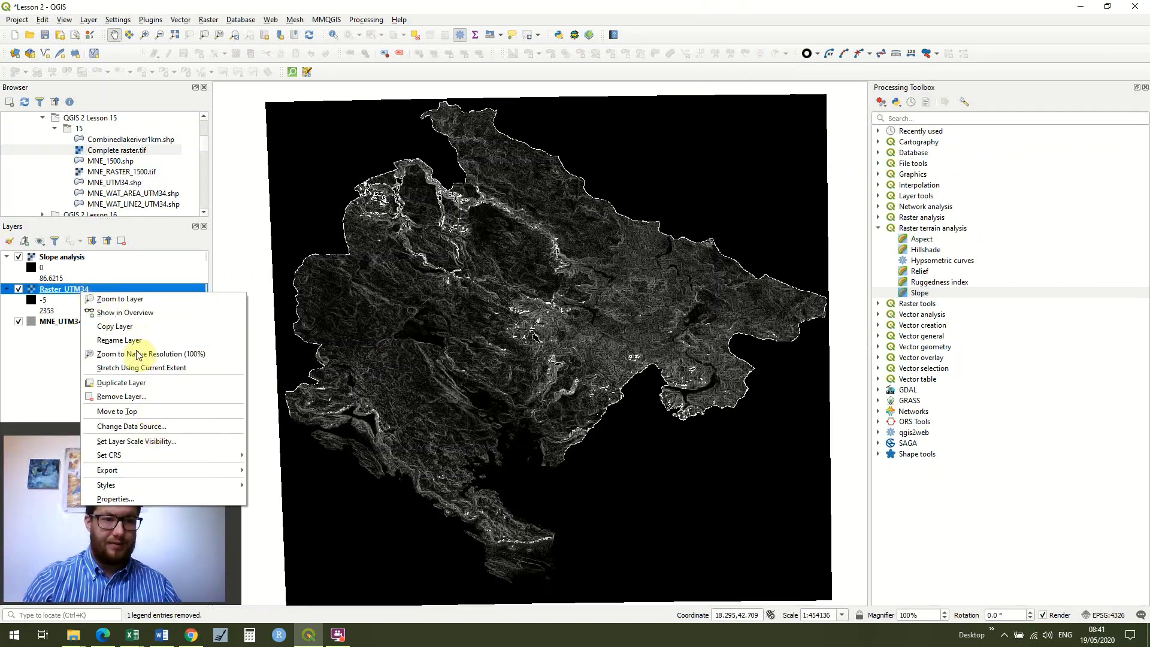
click(139, 399)
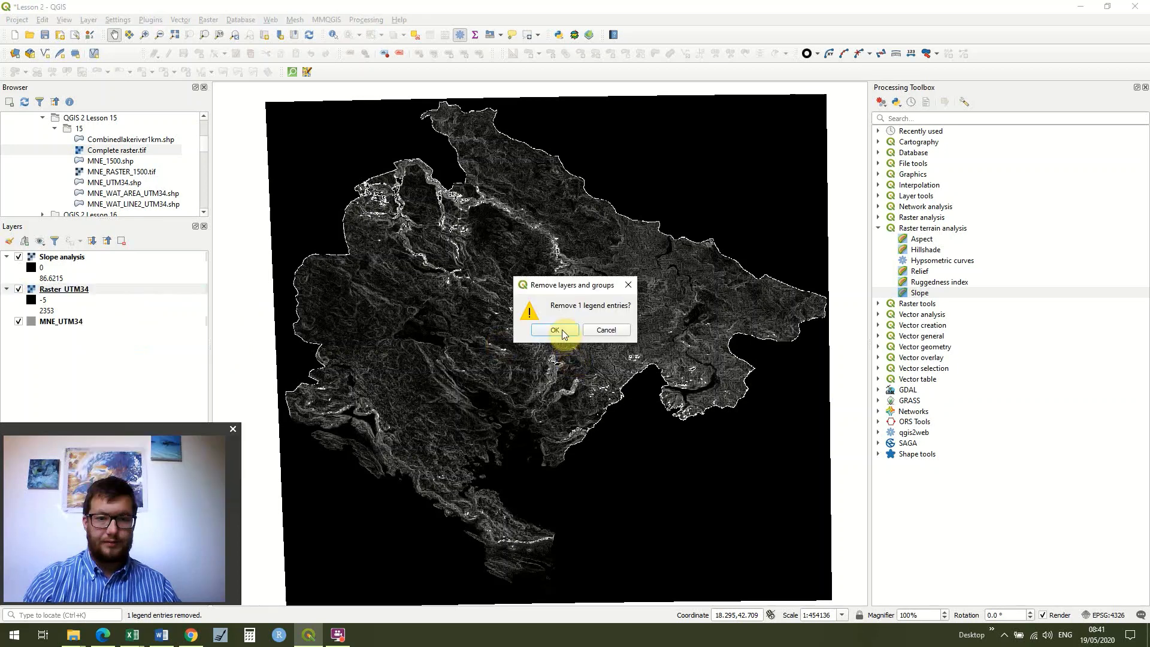
click(562, 330)
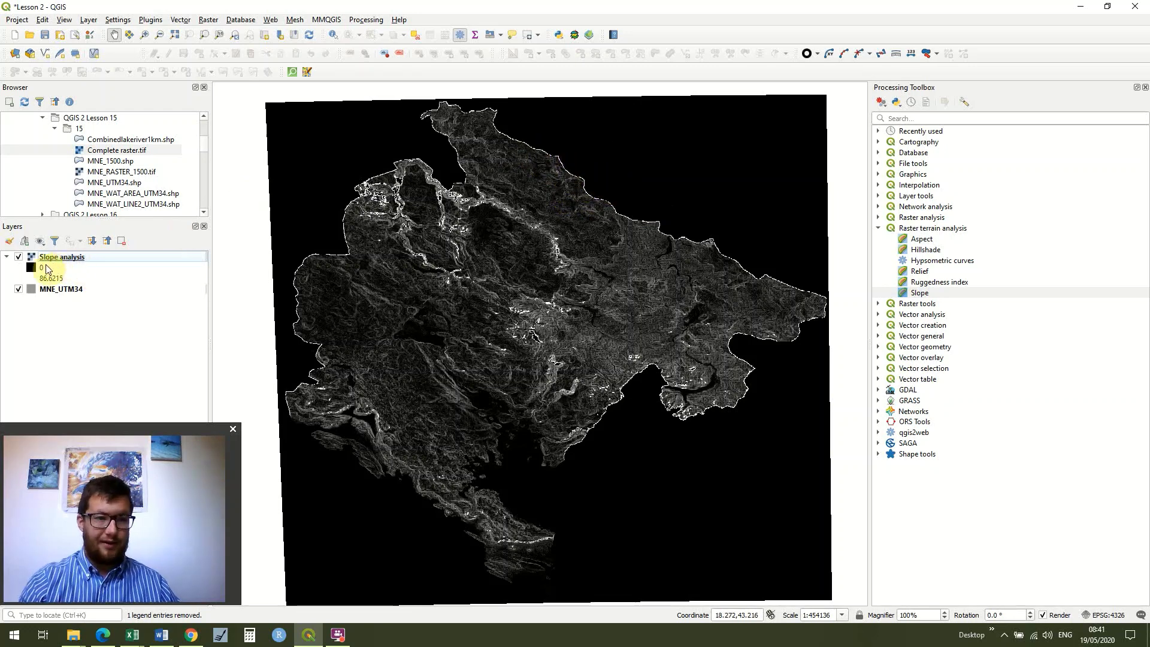
- Enter 0 as an additional no-data value in Slope analysis's Transparency properties
right_click(114, 257)
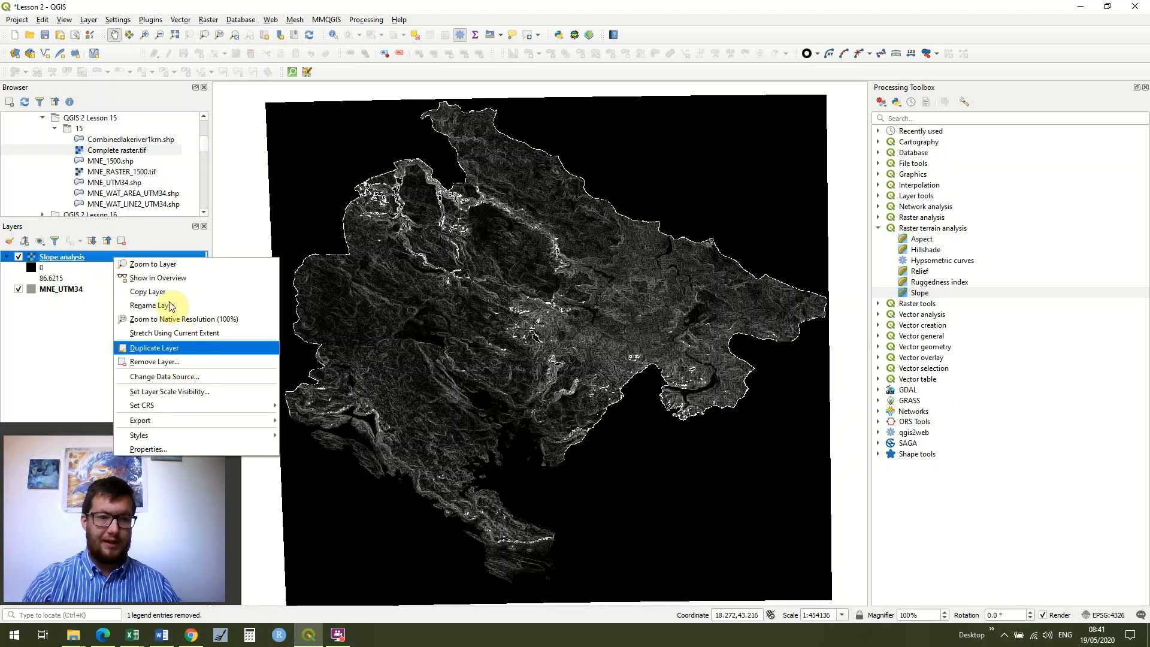
click(184, 451)
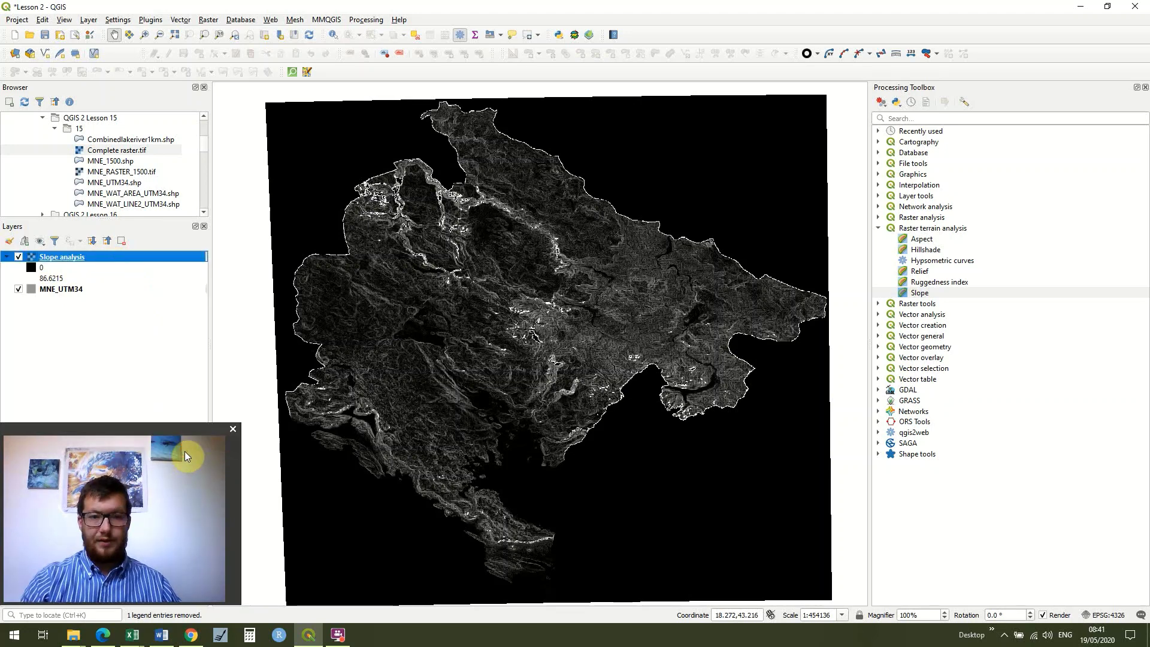
click(527, 119)
text(0)
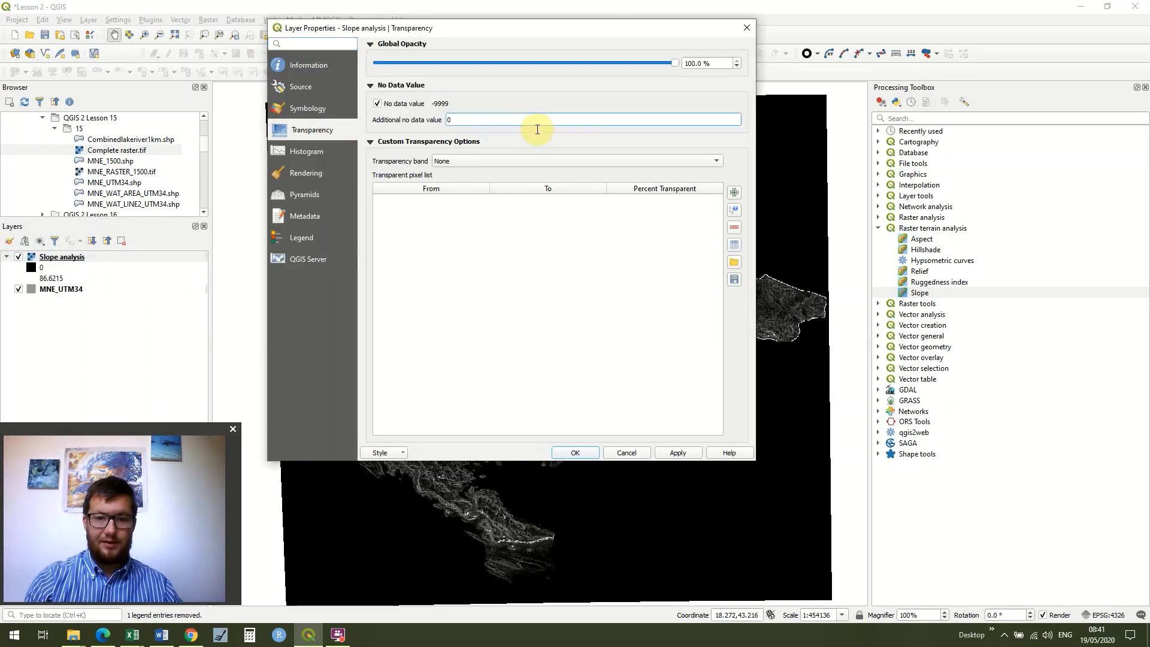
click(679, 453)
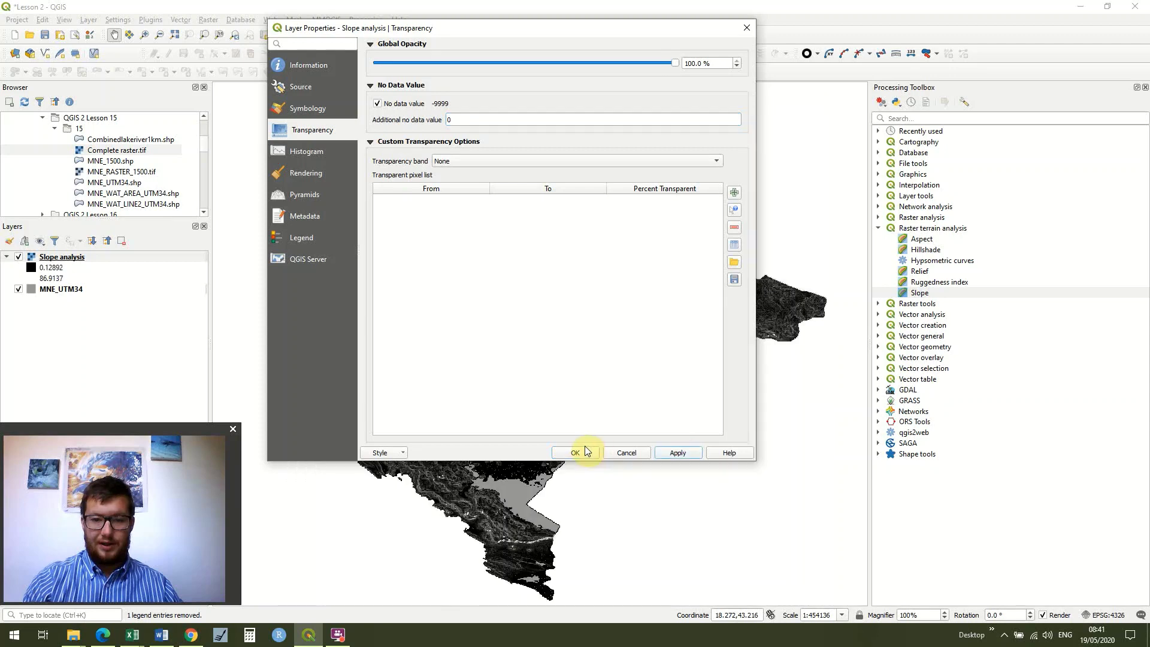
click(584, 451)
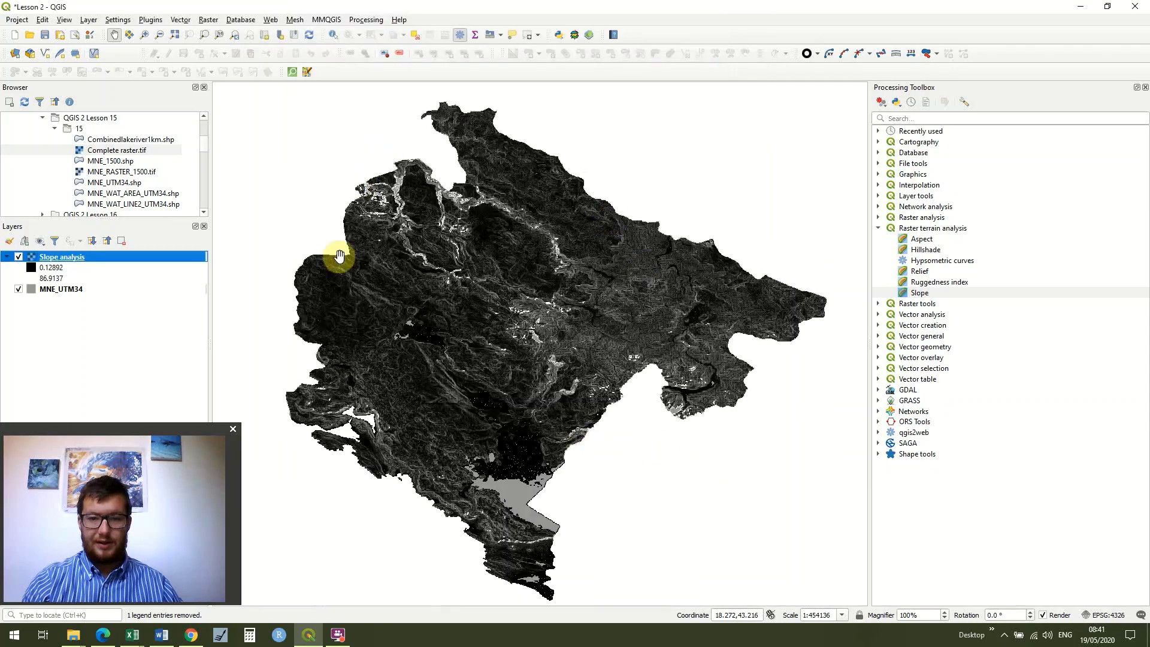